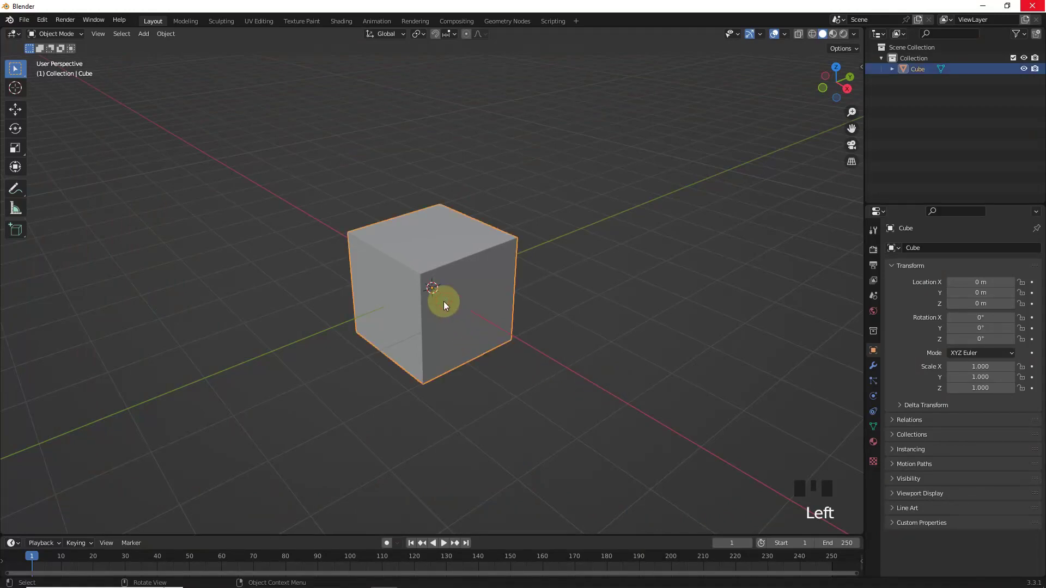
Enter Edit Mode on the cube and delete three of its side faces, keeping the top, bottom and one side.
click(70, 35)
click(71, 60)
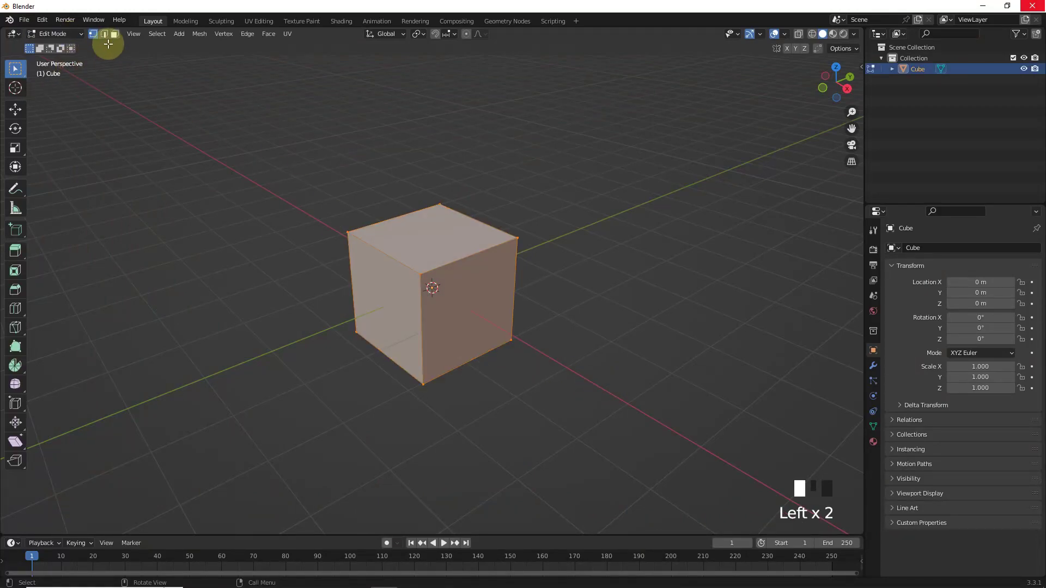
shift+click(474, 292)
middle_drag(474, 292, 367, 303)
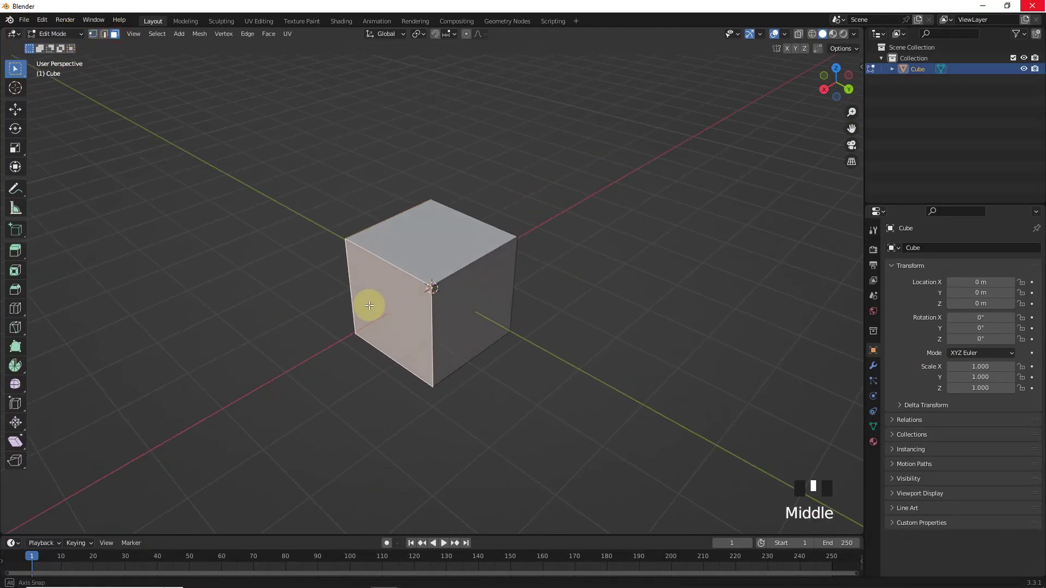
shift+click(481, 299)
key(Delete)
click(471, 320)
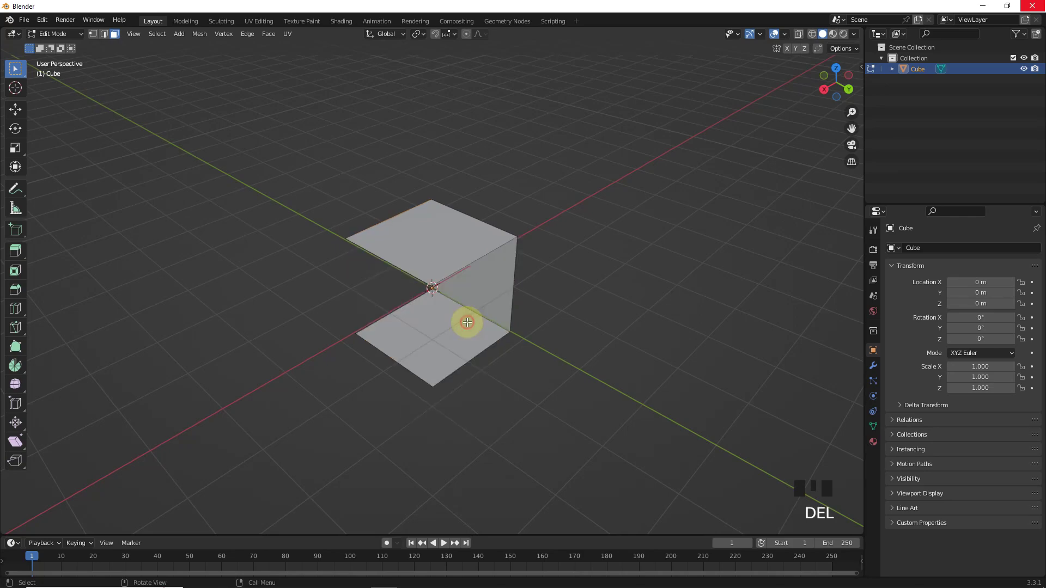
Bevel the two edges joining the remaining side to the top and bottom faces, 0.23 m wide with 20 segments.
middle_drag(467, 322, 523, 308)
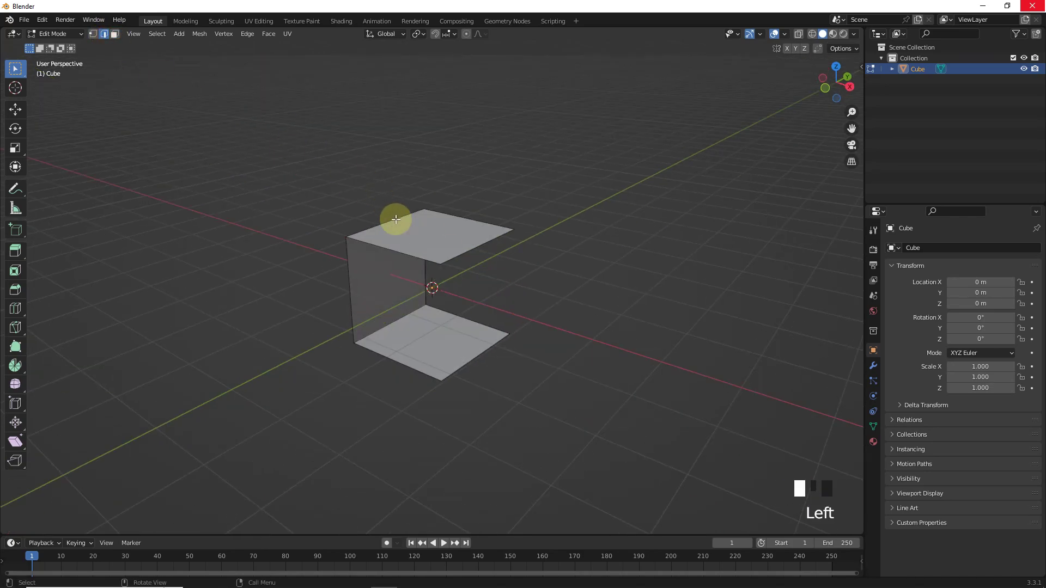
shift+click(388, 326)
scroll(504, 344, up, 2)
key(ctrl+b)
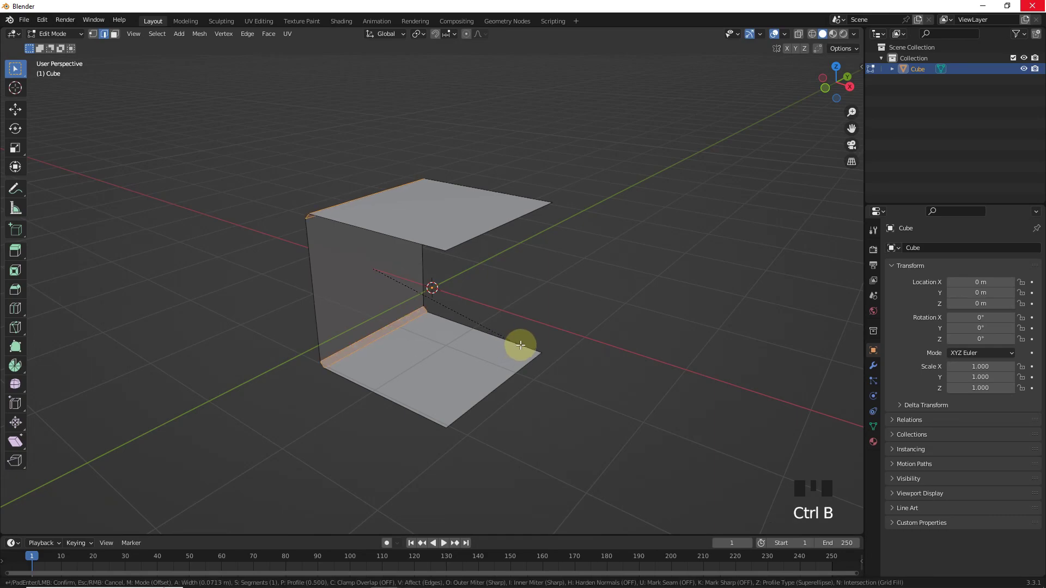
click(533, 347)
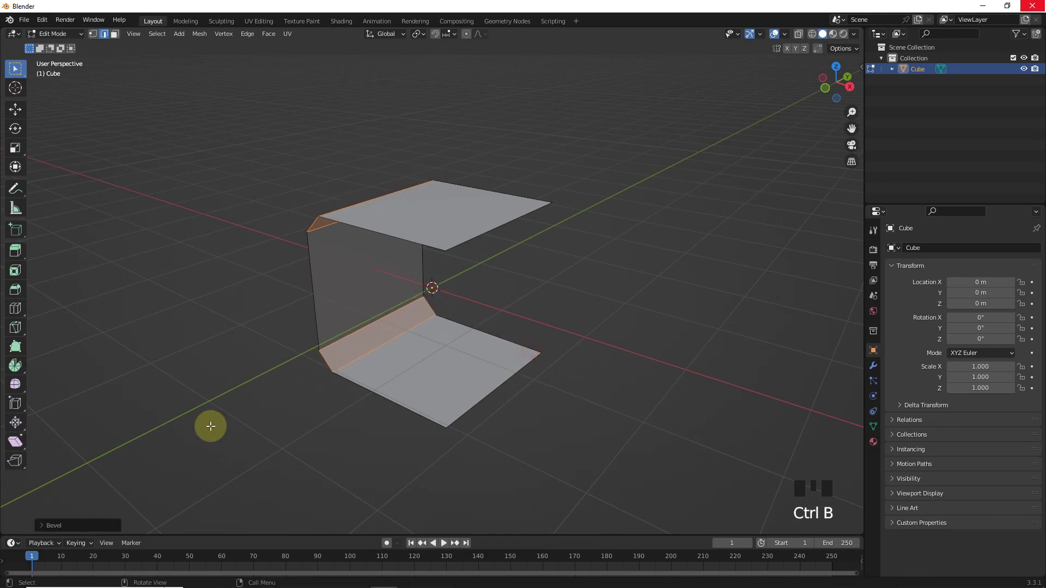
click(54, 526)
click(103, 369)
text(20)
key(Return)
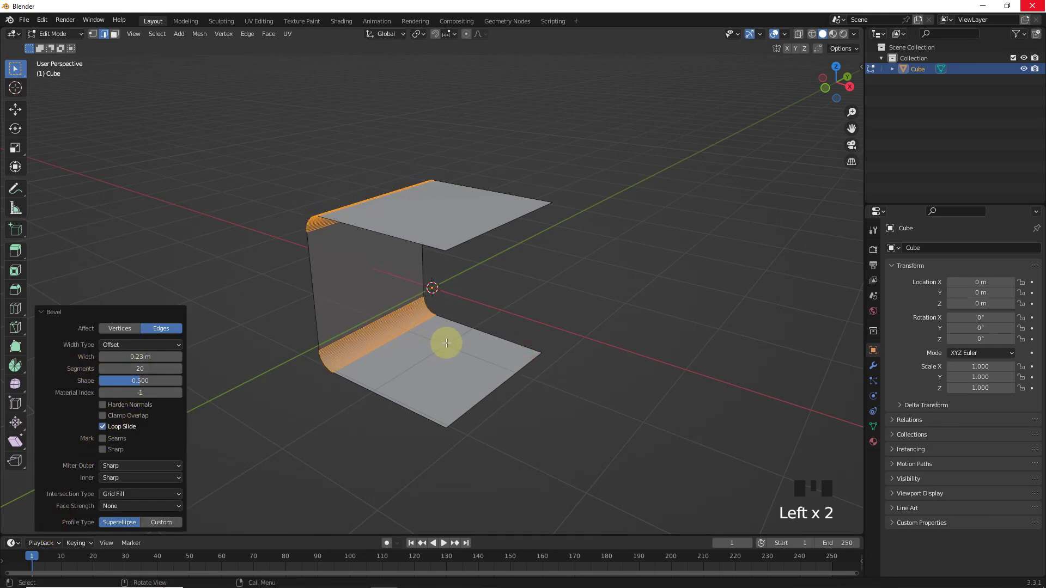
Return to Object Mode, give the C-shaped sheet a Solidify modifier with a thickness of 0.128 m and apply it.
key(Tab)
click(873, 366)
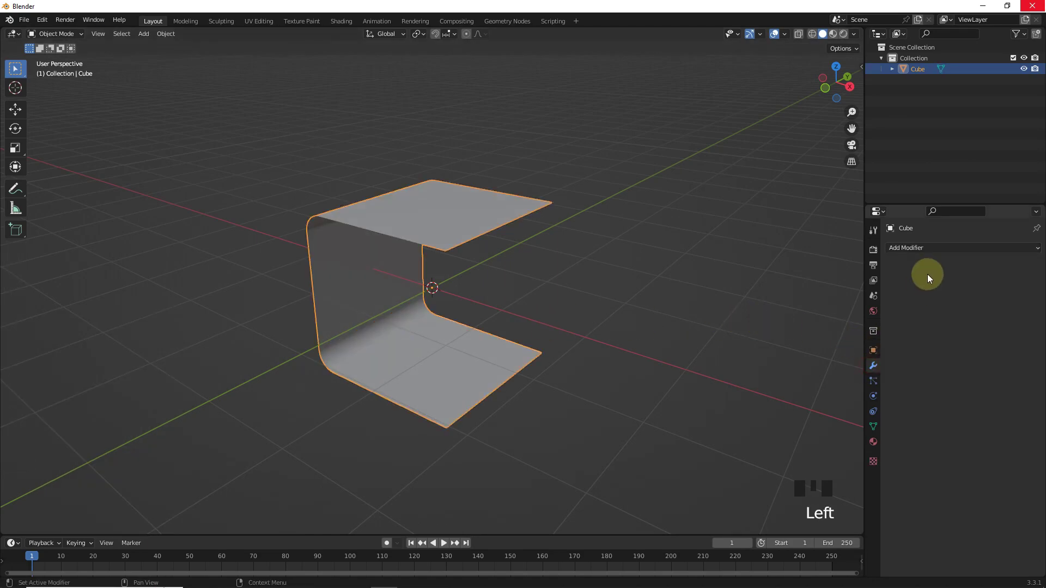
click(927, 249)
click(842, 432)
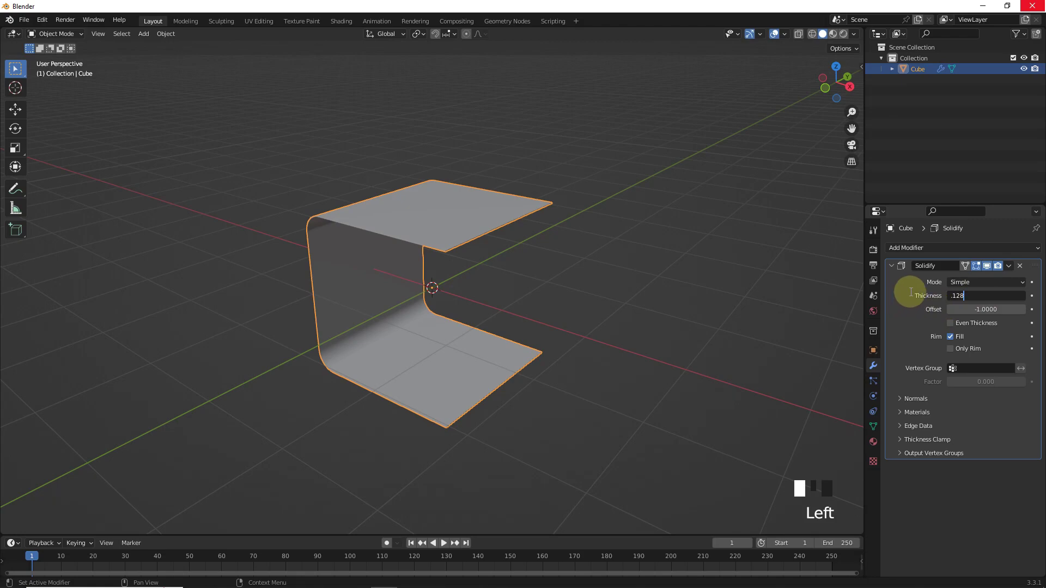
text(.128)
key(Return)
click(1008, 265)
click(990, 276)
scroll(662, 291, up, 1)
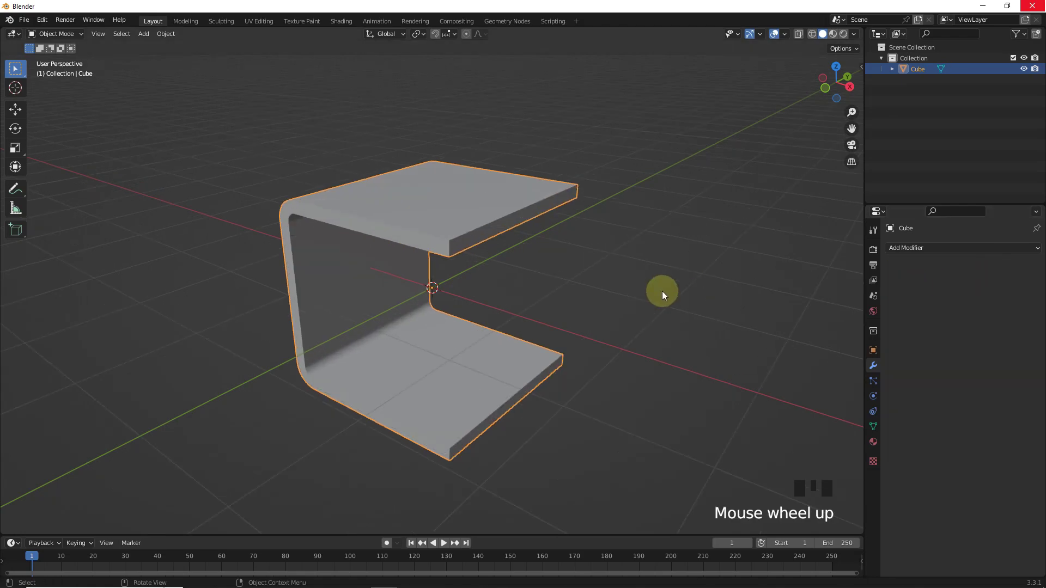
Round the long edges at the free ends of both arms with a 20-segment bevel and return to Object Mode.
key(Tab)
shift+click(537, 411)
shift+click(544, 422)
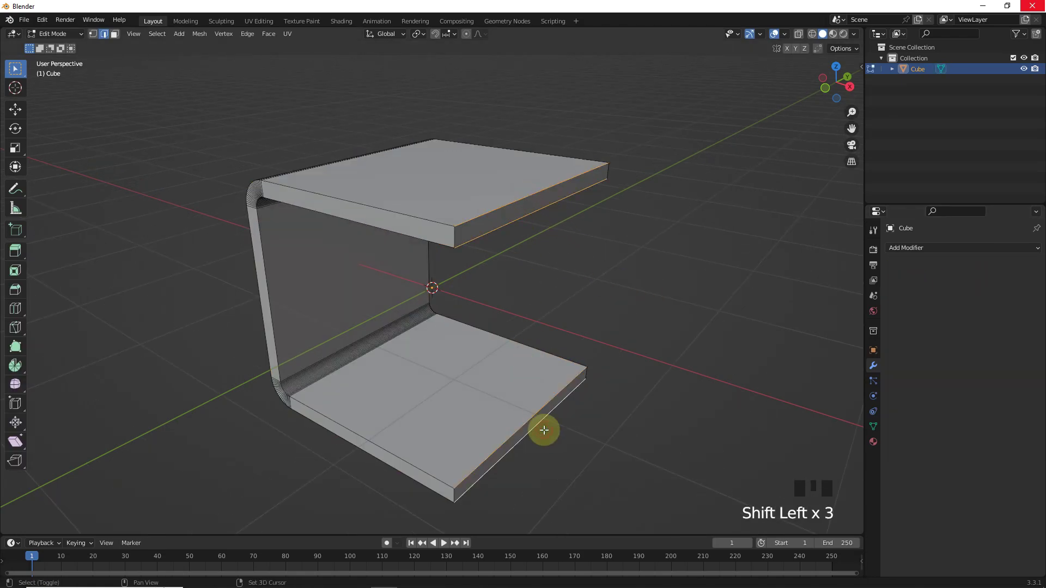
scroll(577, 310, up, 3)
shift+middle_drag(610, 264, 579, 307)
key(ctrl+b)
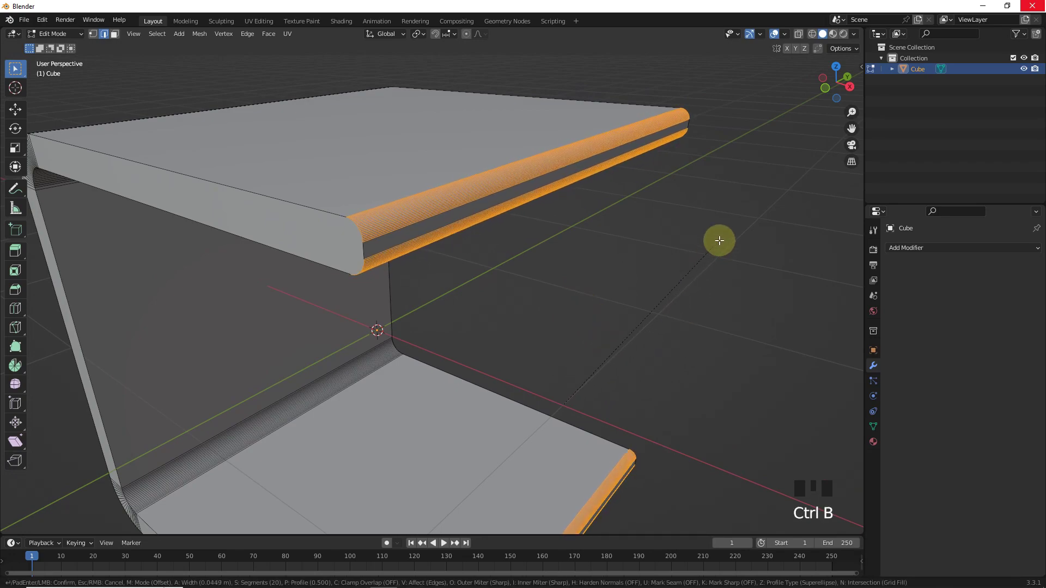
click(727, 234)
key(Tab)
scroll(628, 222, down, 3)
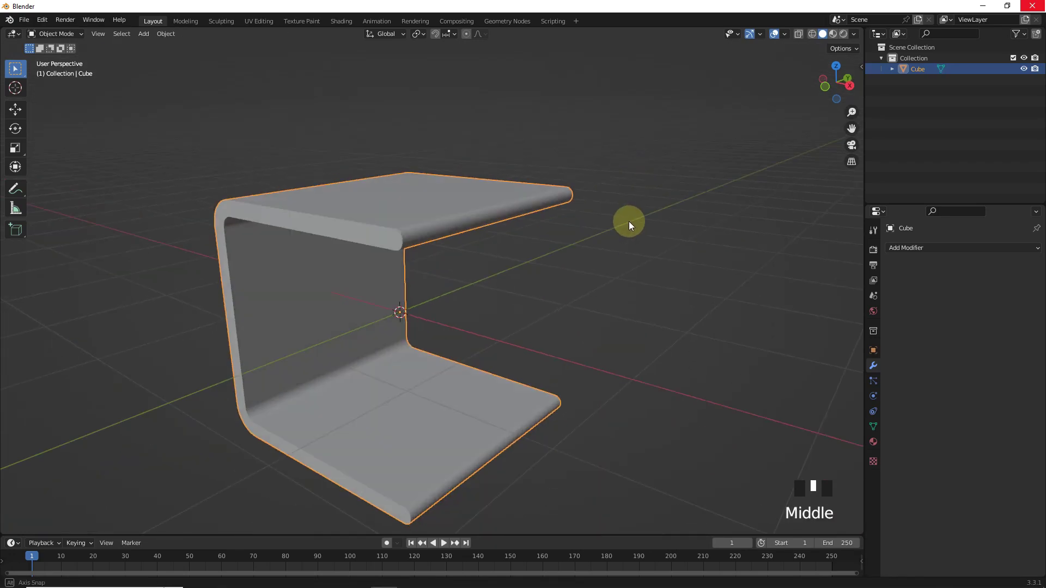
Add a mesh cylinder with an increased vertex count and rotate it 90° about the global X axis.
key(shift+a)
mouse_move(515, 240)
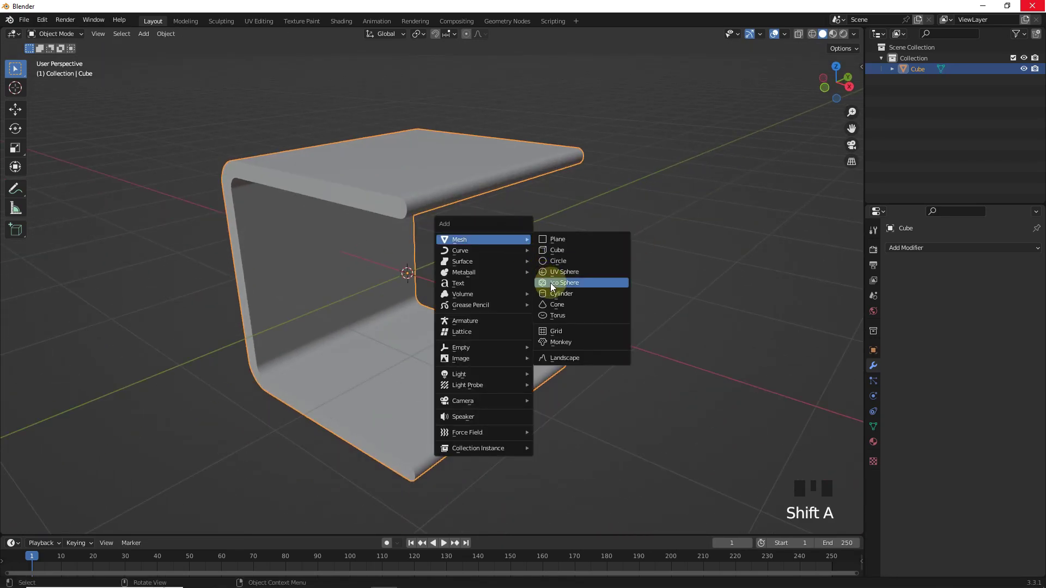
click(558, 282)
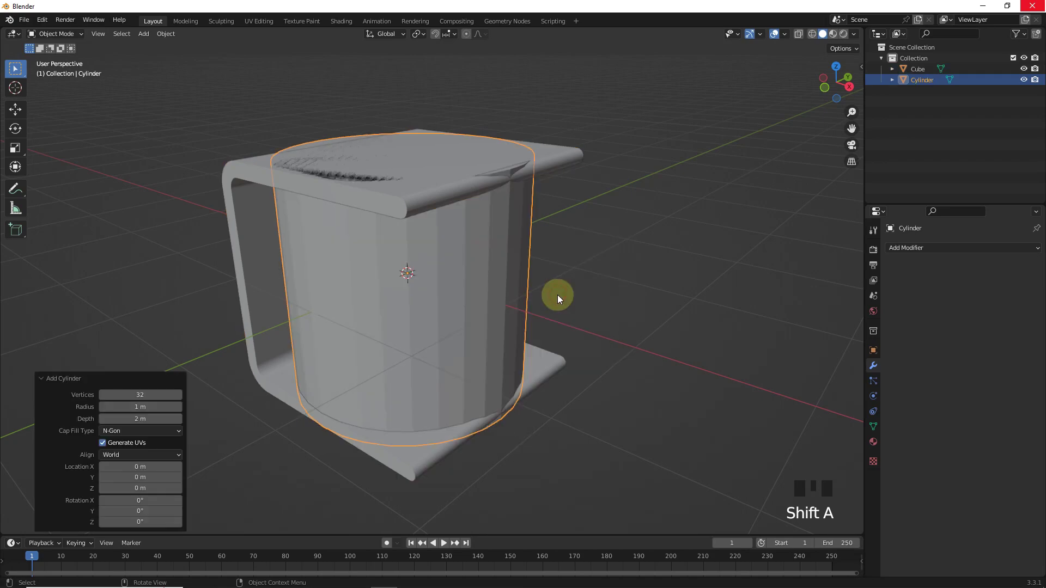
click(90, 401)
click(557, 328)
click(517, 308)
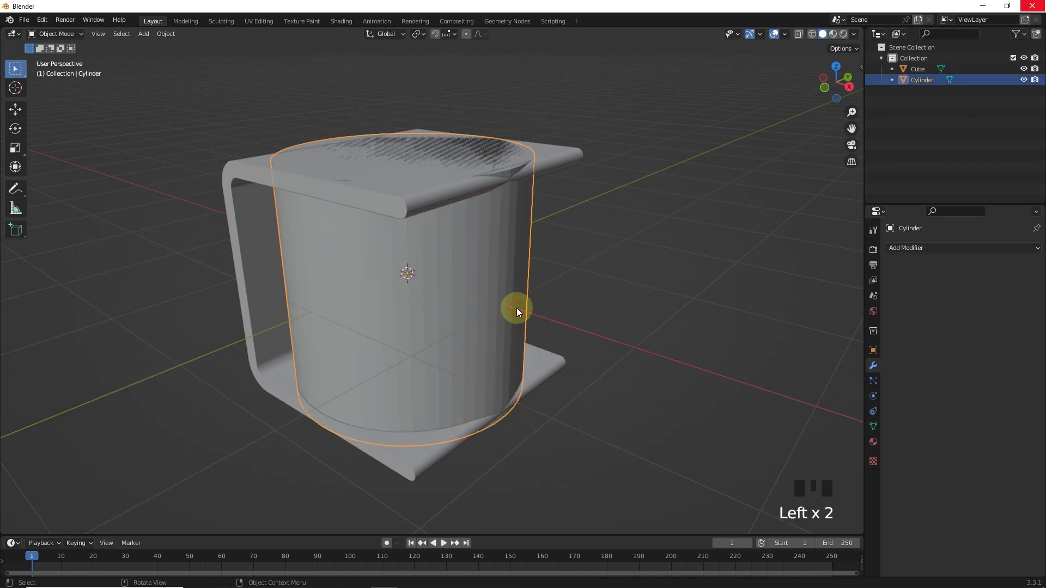
key(r)
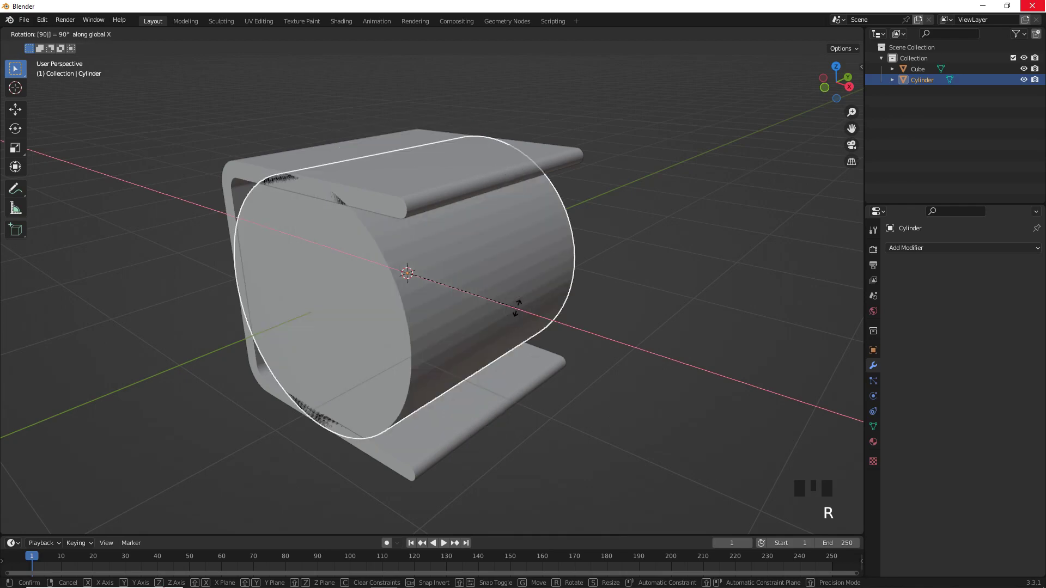
click(534, 194)
Scale the C-shaped bracket down along the Y axis to a narrow strip.
click(541, 188)
key(s)
key(y)
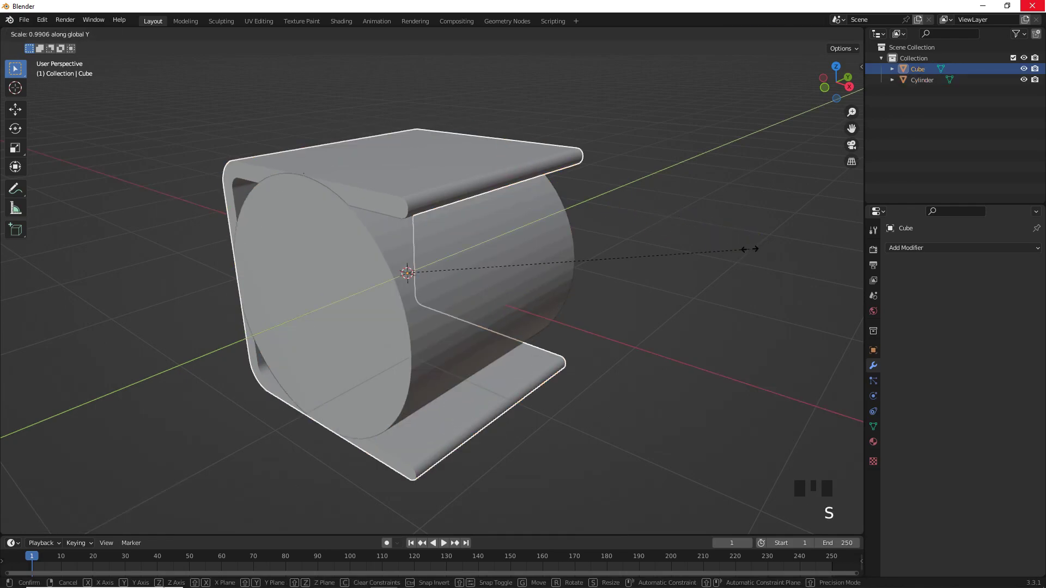
click(427, 280)
middle_drag(428, 281, 604, 240)
Shrink the cylinder in front view and move it about 0.925 m in X and 0.93 m in Z to the upper arm's end.
click(502, 289)
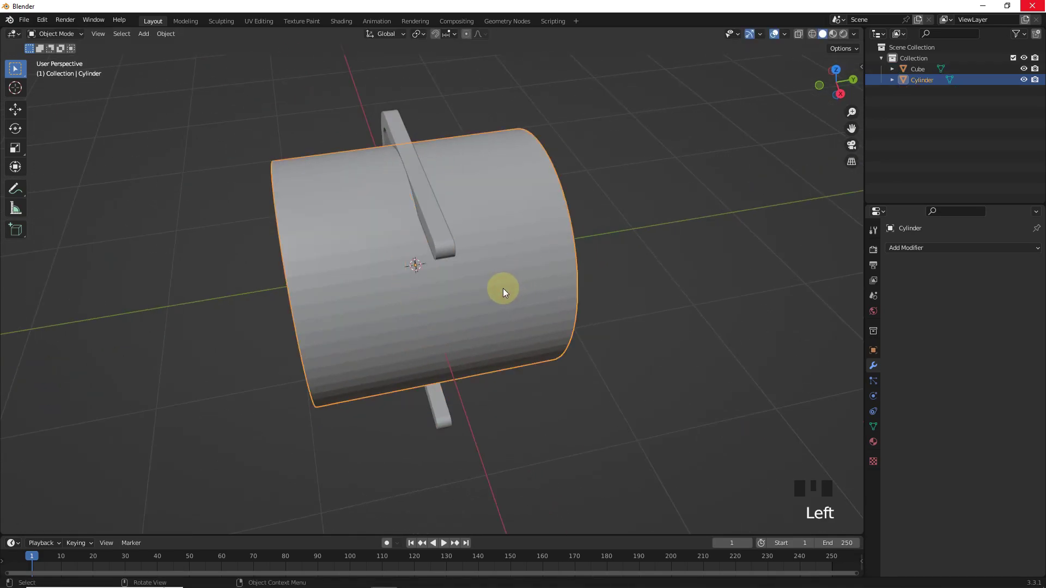
key(KP_1)
key(s)
click(428, 299)
key(g)
click(541, 188)
scroll(529, 245, up, 4)
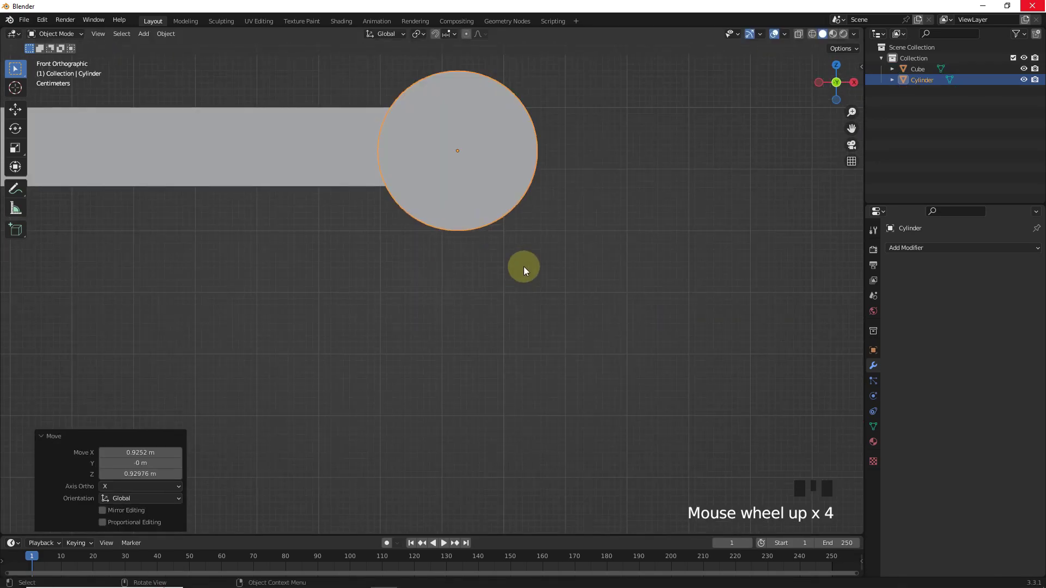
Scale the cylinder by about 0.527, centre it on the arm's rounded end, and scale it again by about 0.453.
scroll(605, 174, up, 3)
key(s)
click(562, 282)
key(g)
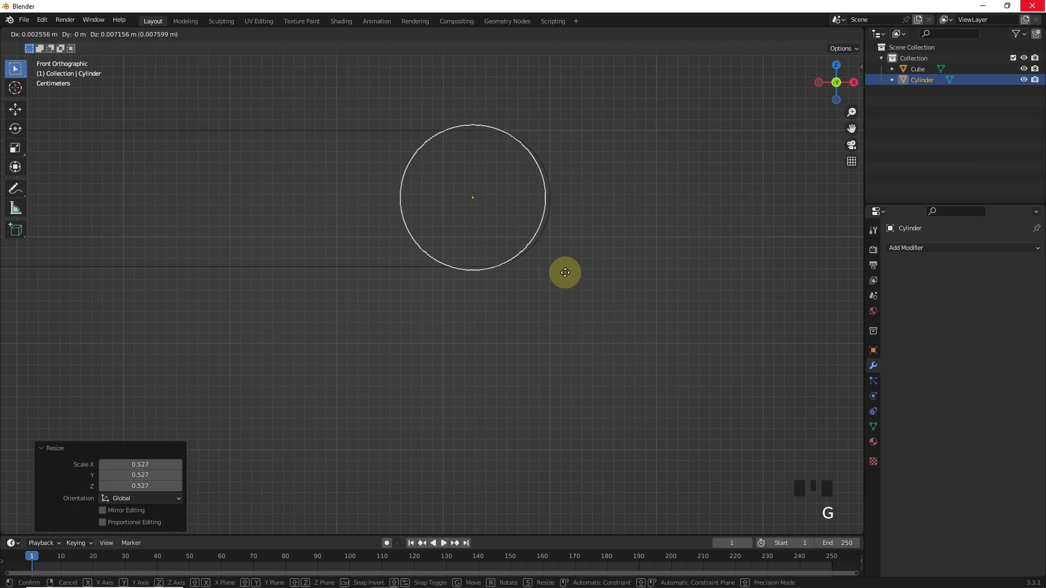
click(567, 273)
key(s)
click(547, 268)
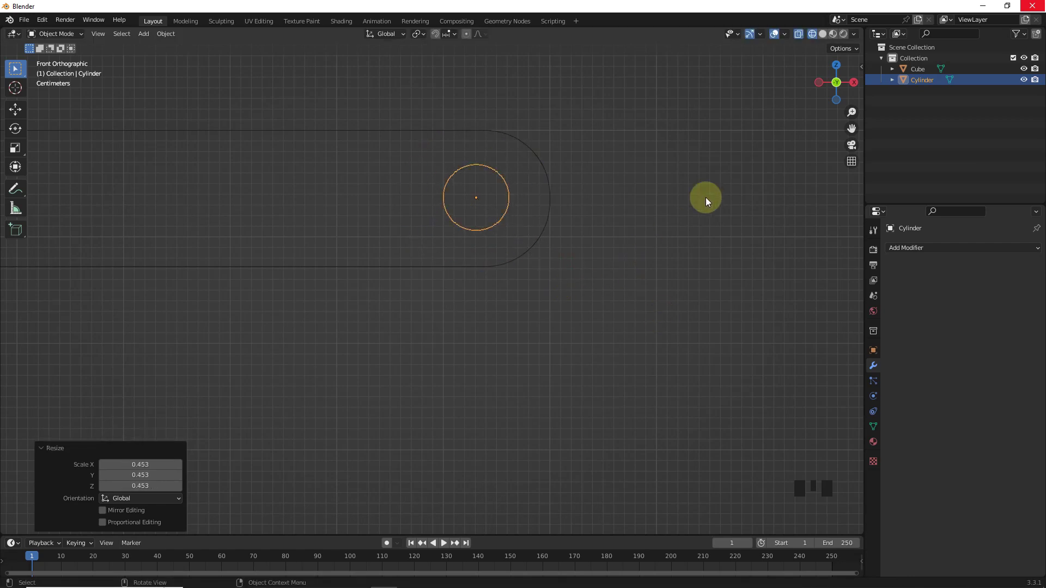
Stretch the cylinder along Y by about 2.658 so it passes through the full width of the arm.
middle_drag(705, 198, 523, 237)
key(s)
key(y)
click(522, 234)
scroll(522, 234, down, 2)
scroll(522, 234, up, 2)
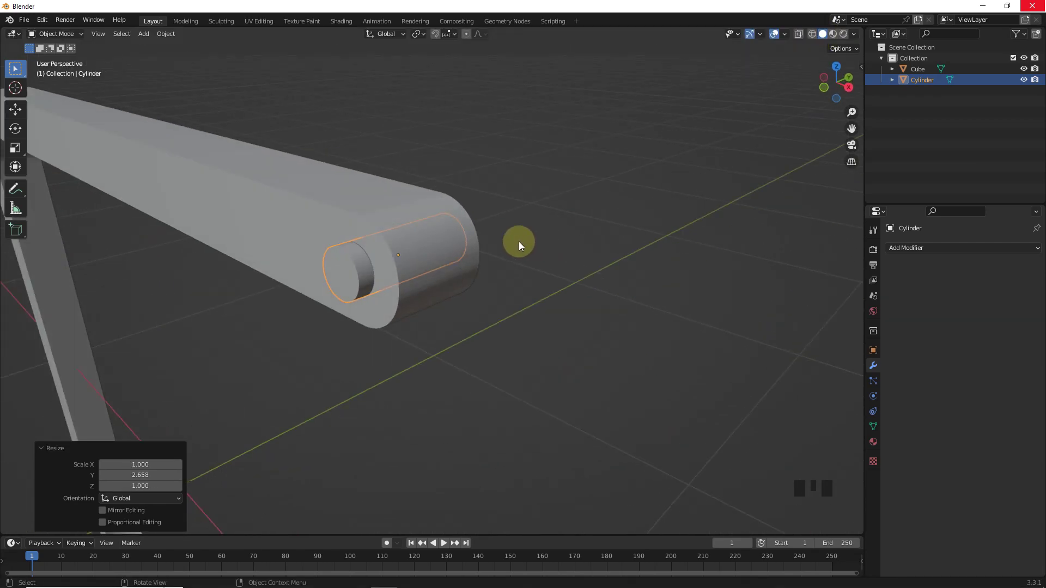
Add a Boolean Difference modifier to the bracket with the cylinder as its cutting object.
click(408, 224)
click(900, 249)
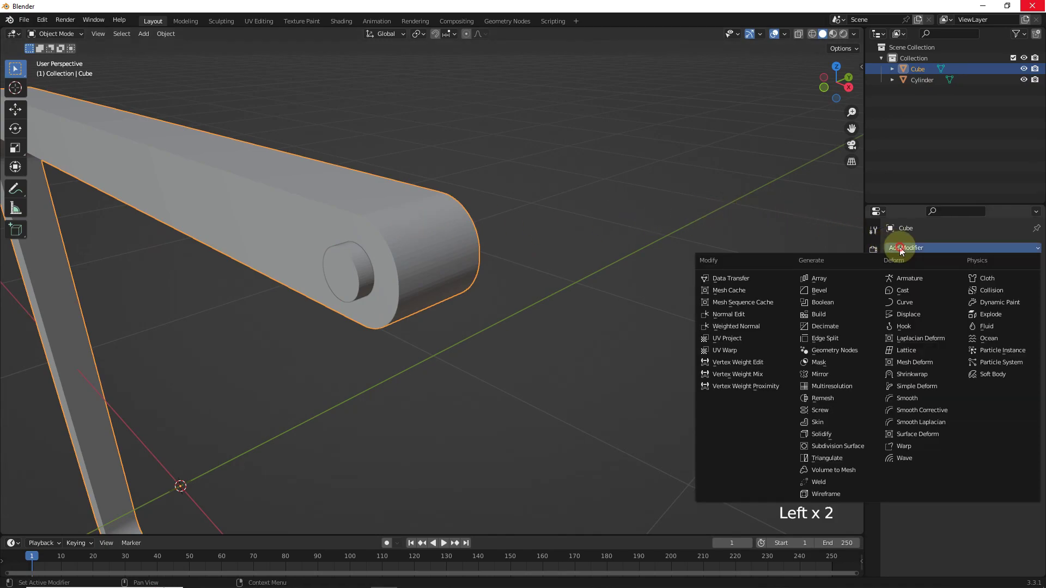
click(847, 303)
click(1019, 309)
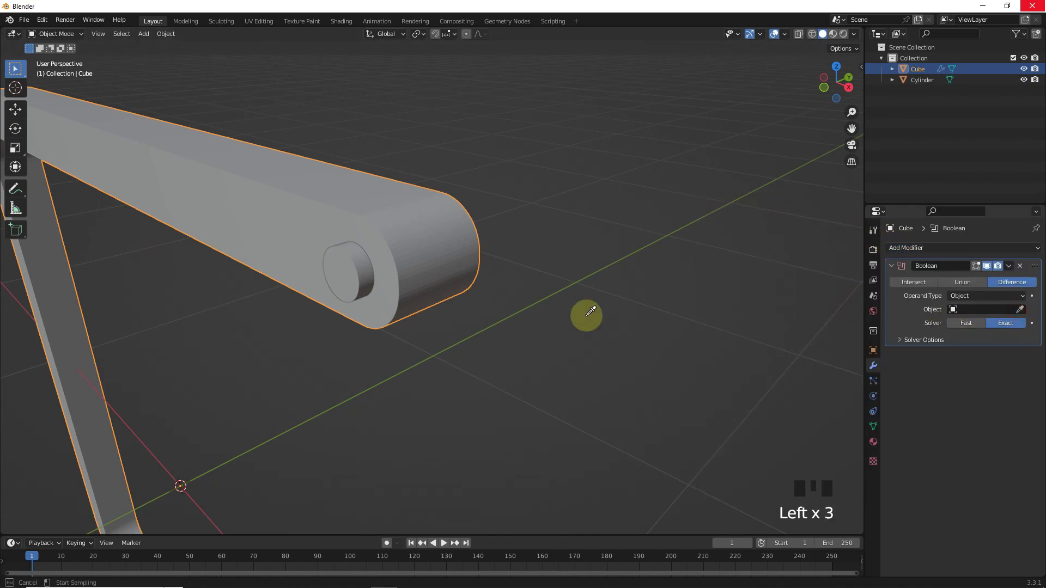
click(355, 266)
Add a centred loop cut across the bracket's vertical section in Edit Mode.
scroll(376, 251, down, 10)
click(391, 233)
key(Tab)
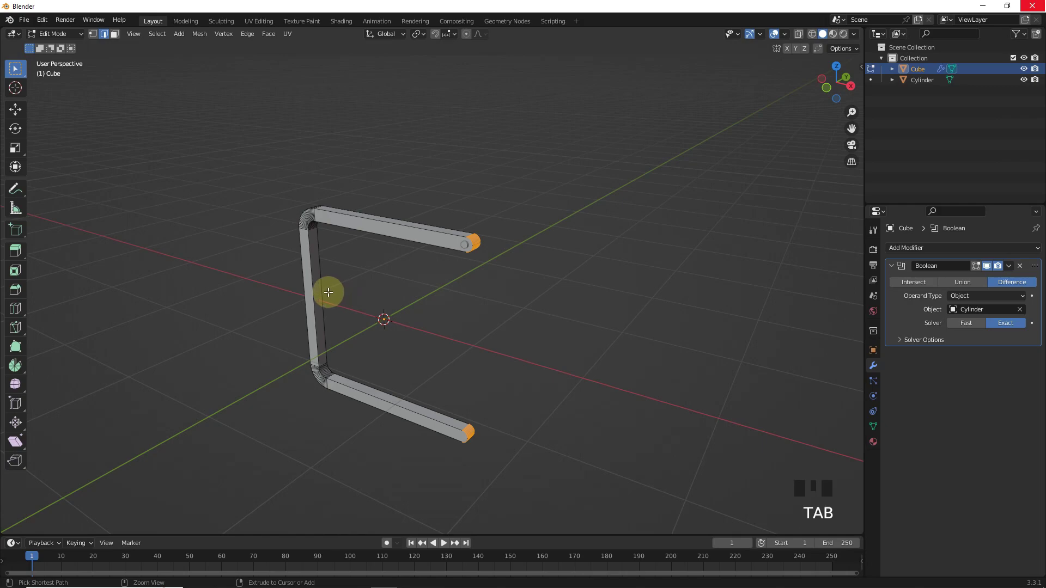
key(ctrl+r)
click(328, 292)
right_click(328, 293)
Delete the bracket geometry below the loop cut in wireframe view and return to Object Mode with solid shading.
click(810, 34)
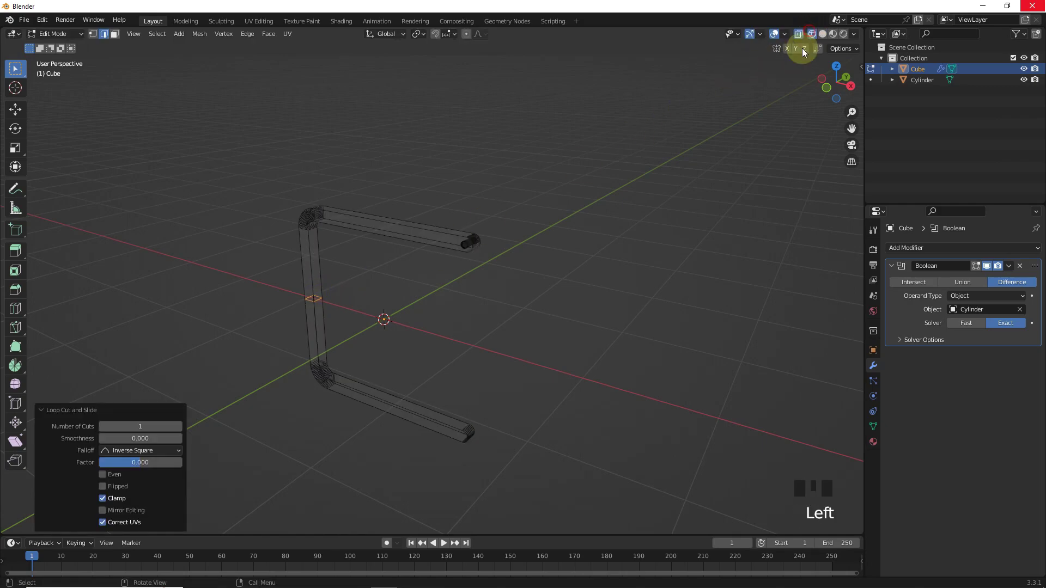
drag(283, 361, 564, 472)
key(Delete)
click(563, 380)
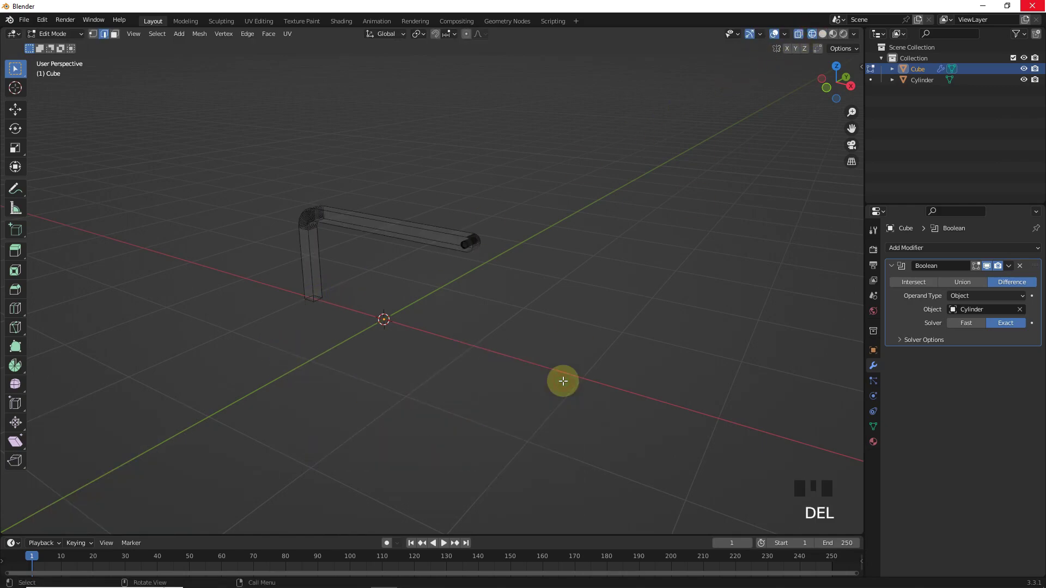
key(Tab)
click(826, 35)
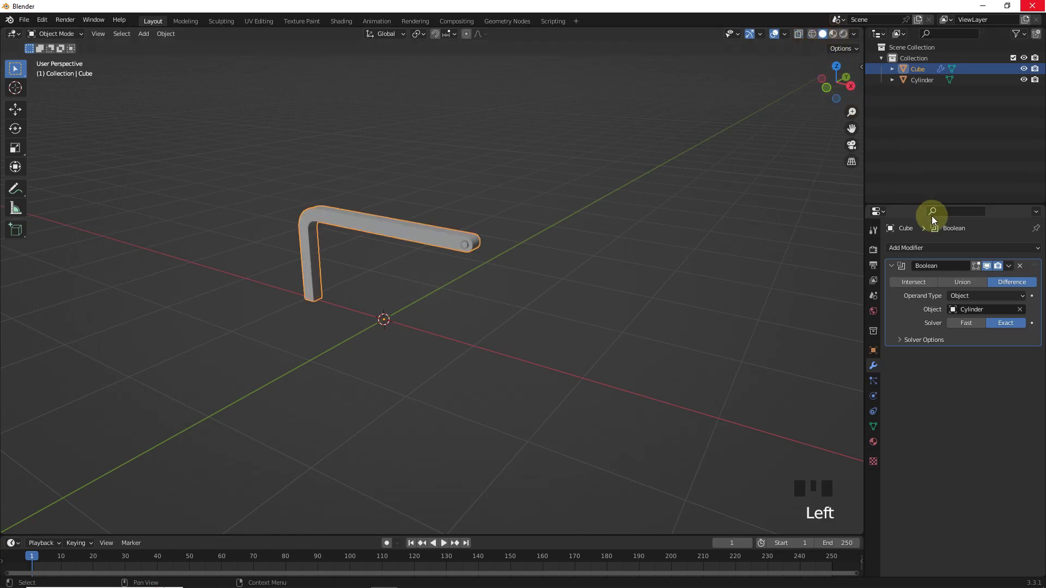
Add a Mirror modifier to the bracket across the Z axis only, with Clipping enabled.
click(947, 246)
click(820, 374)
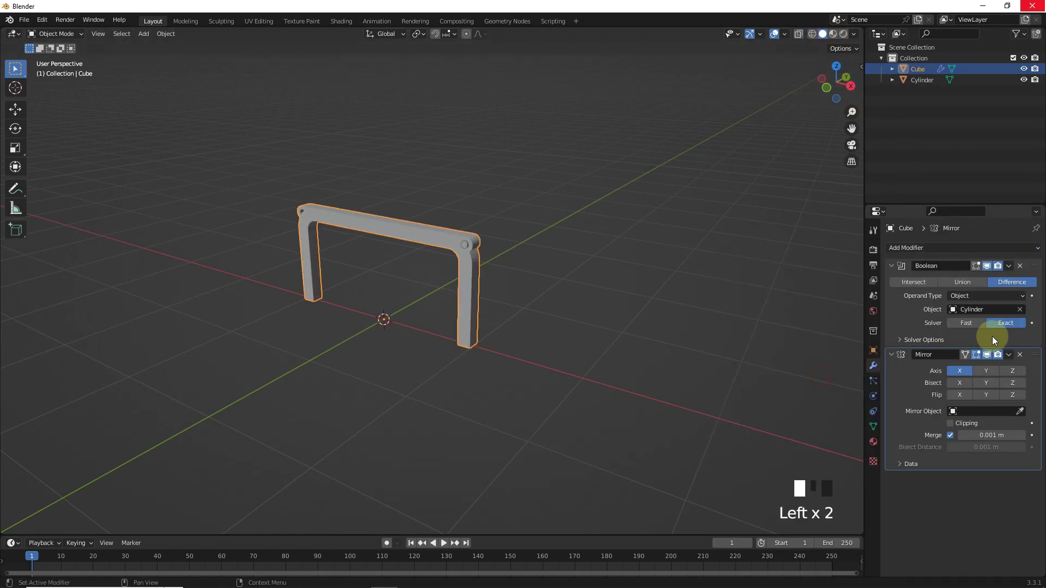
click(1013, 372)
click(959, 372)
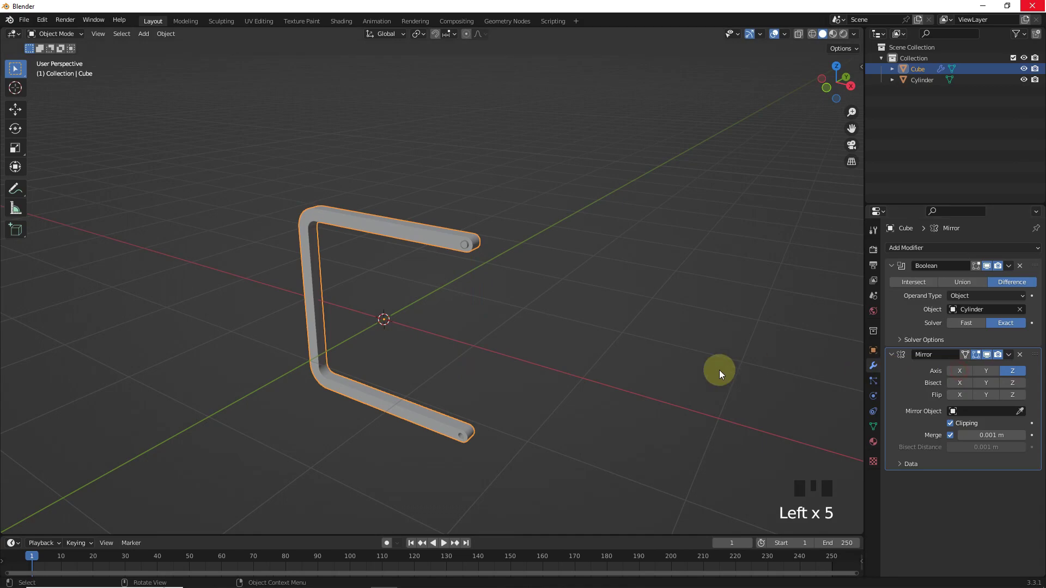
Apply the bracket's Boolean modifier and apply its object scale.
click(431, 237)
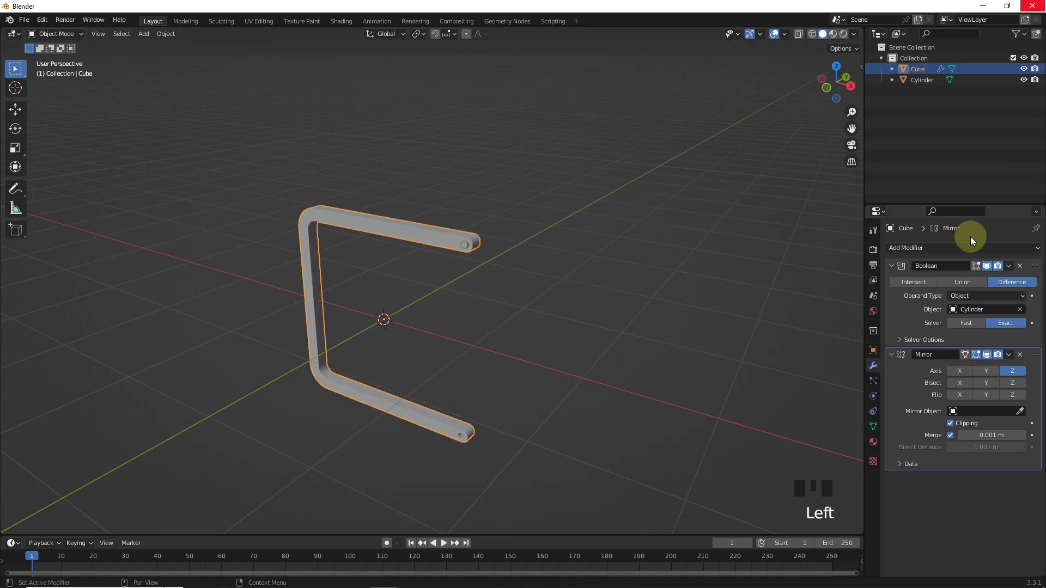
drag(1009, 265, 990, 278)
click(165, 34)
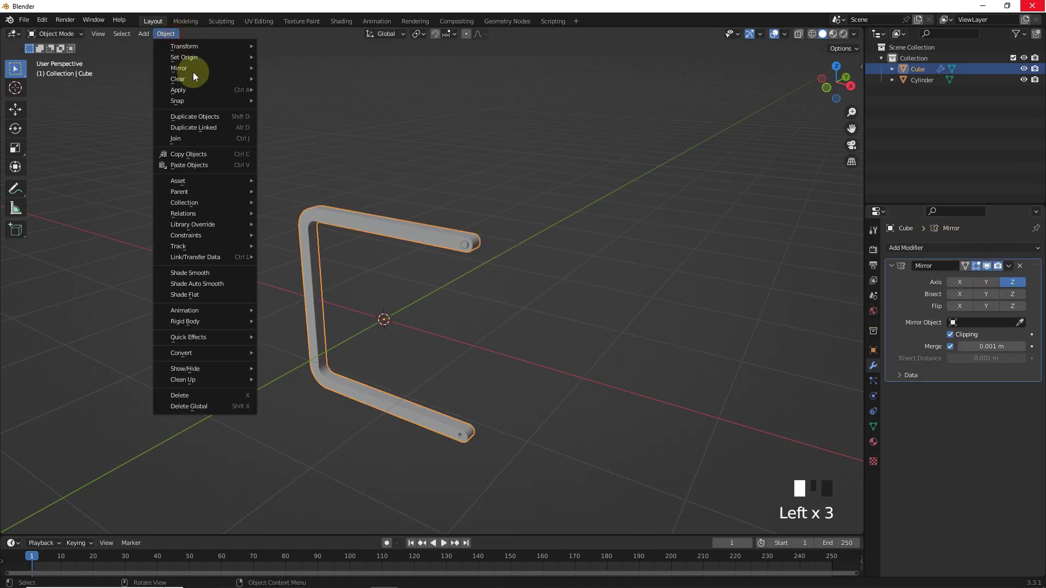
mouse_move(236, 89)
click(293, 112)
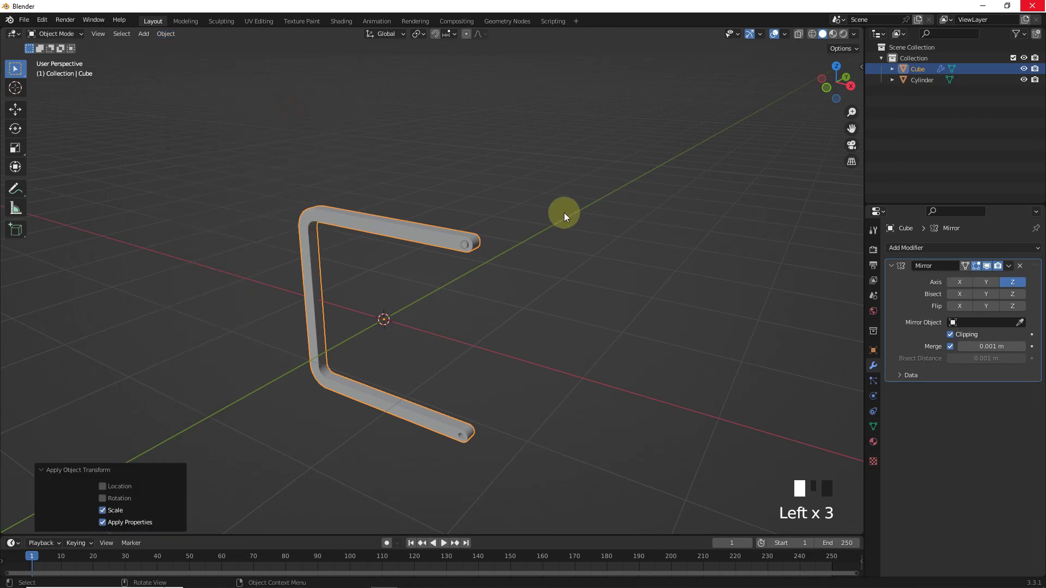
Add a Bevel modifier to the bracket with an amount of 0.006 m and 6 segments.
click(917, 250)
click(836, 287)
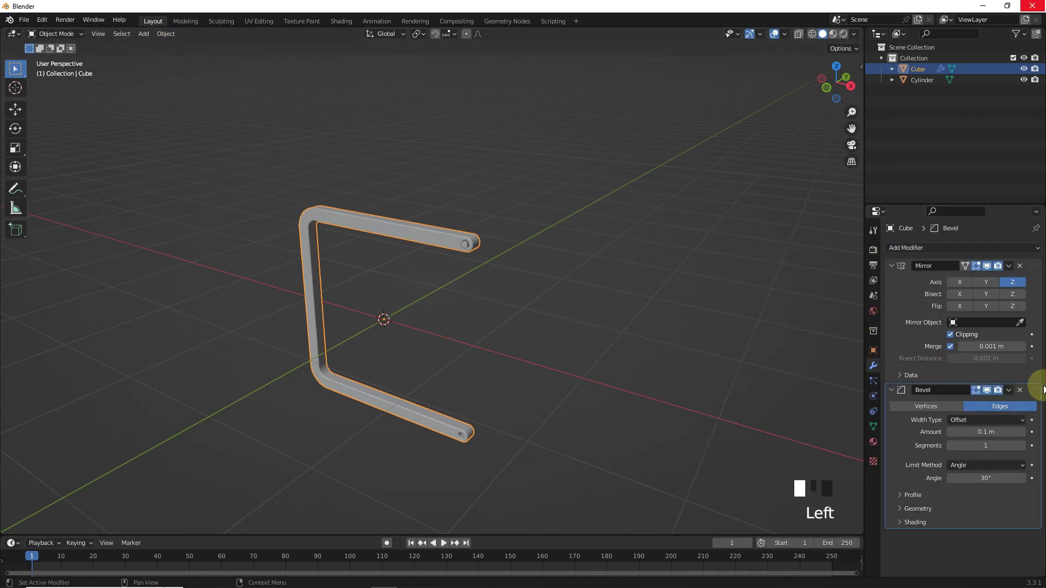
drag(1035, 390, 1019, 291)
scroll(613, 257, up, 5)
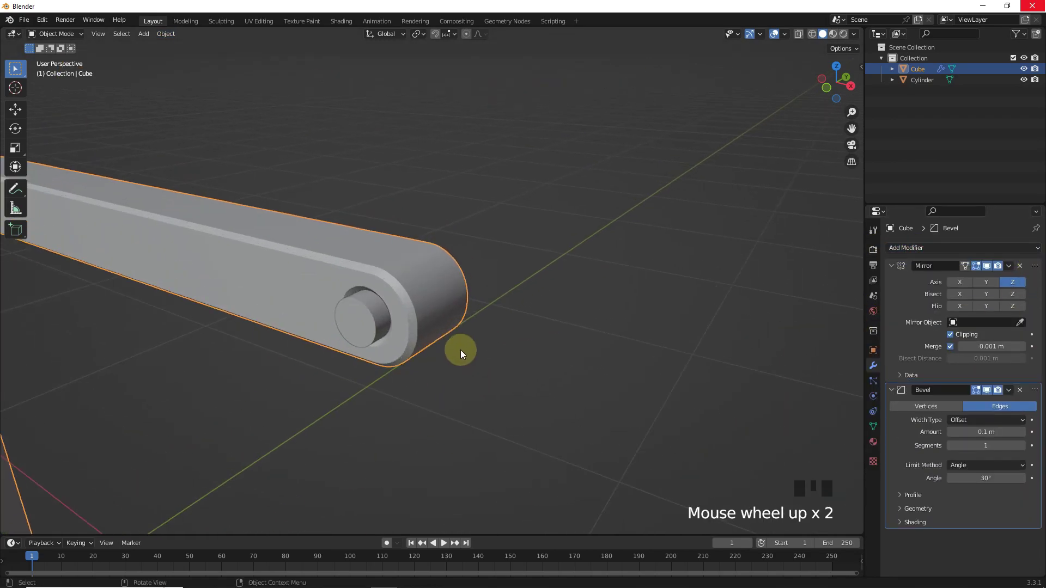
scroll(459, 349, up, 1)
mouse_move(959, 446)
mouse_down()
mouse_move(980, 446)
mouse_move(947, 432)
mouse_up()
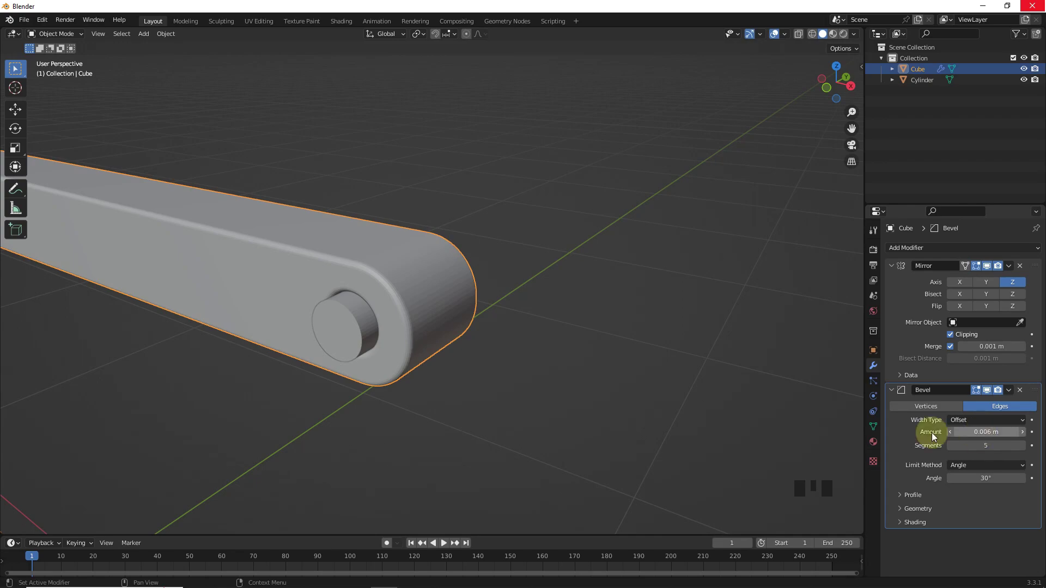
click(954, 445)
key(Return)
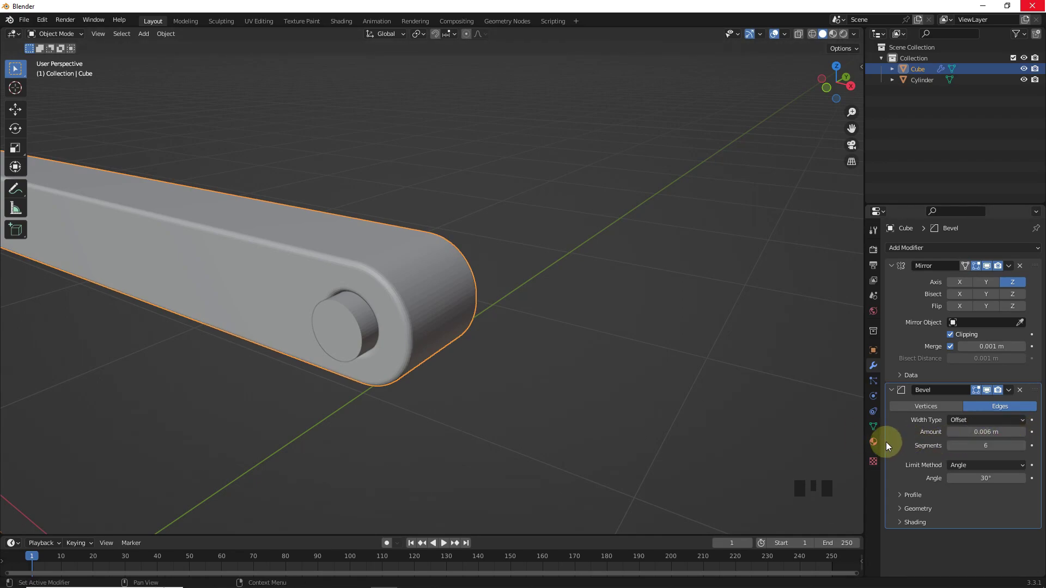
Shorten the cylinder pin along global Y so its ends sit nearly flush with the bracket's side faces.
click(340, 328)
middle_drag(340, 328, 598, 294)
key(s)
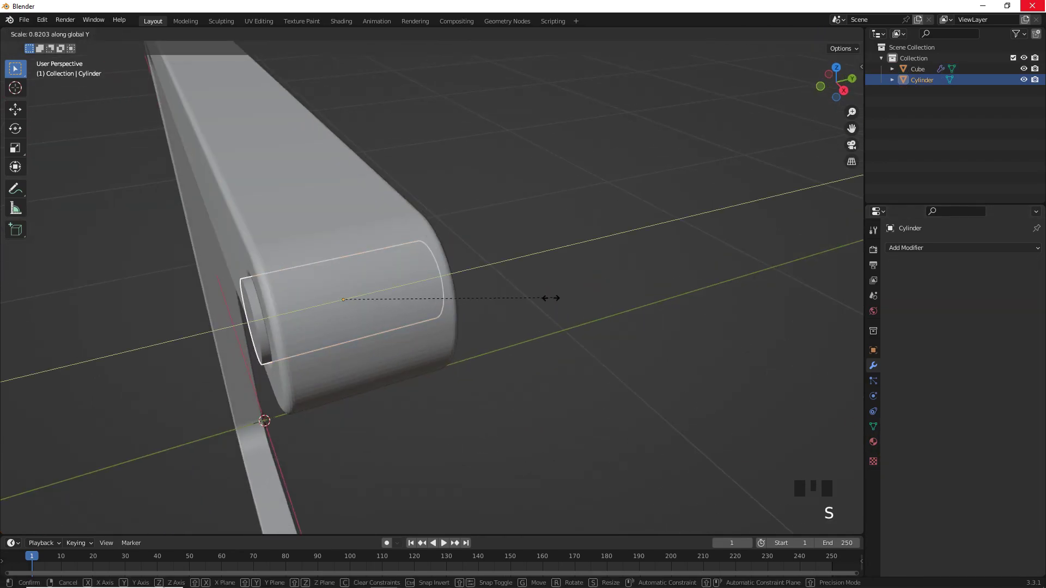
click(531, 304)
Inset the cylinder's two end faces by about 0.35 m in Edit Mode.
key(Tab)
middle_drag(531, 304, 540, 278)
click(114, 35)
click(268, 303)
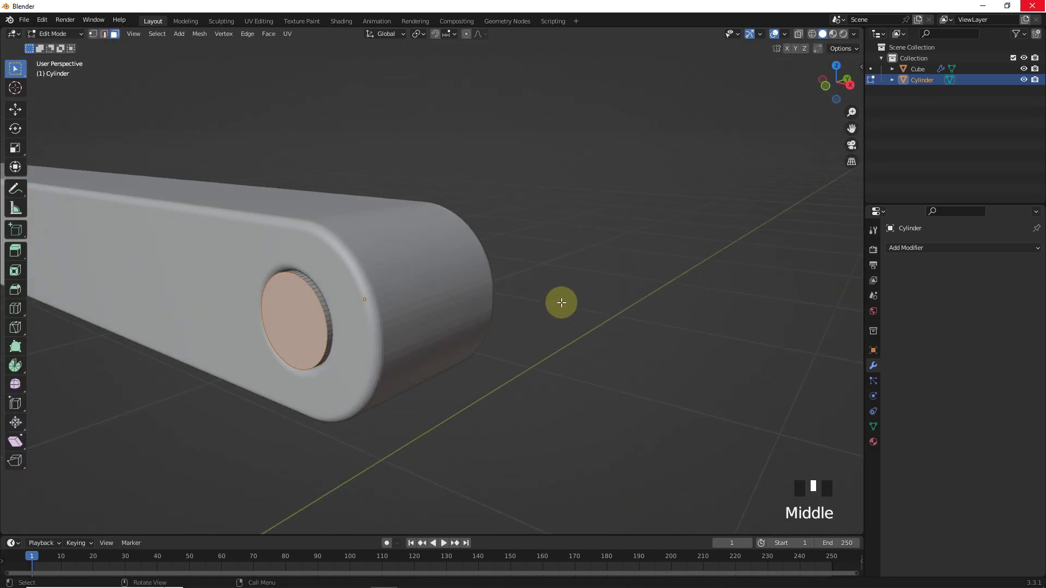
key(i)
click(539, 298)
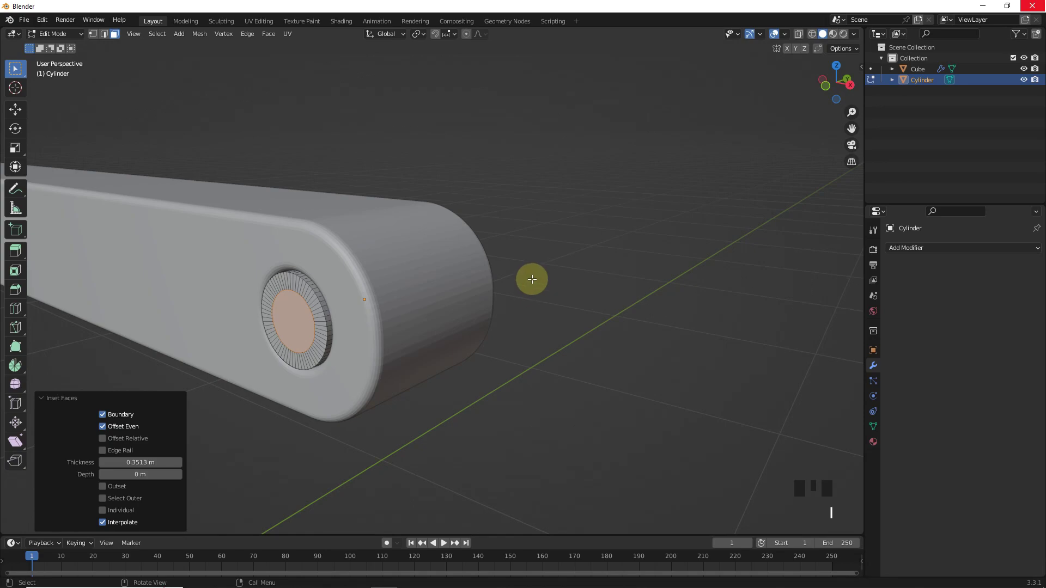
Extrude the inset end faces inward by scaling them along Y to 0.803.
key(e)
key(s)
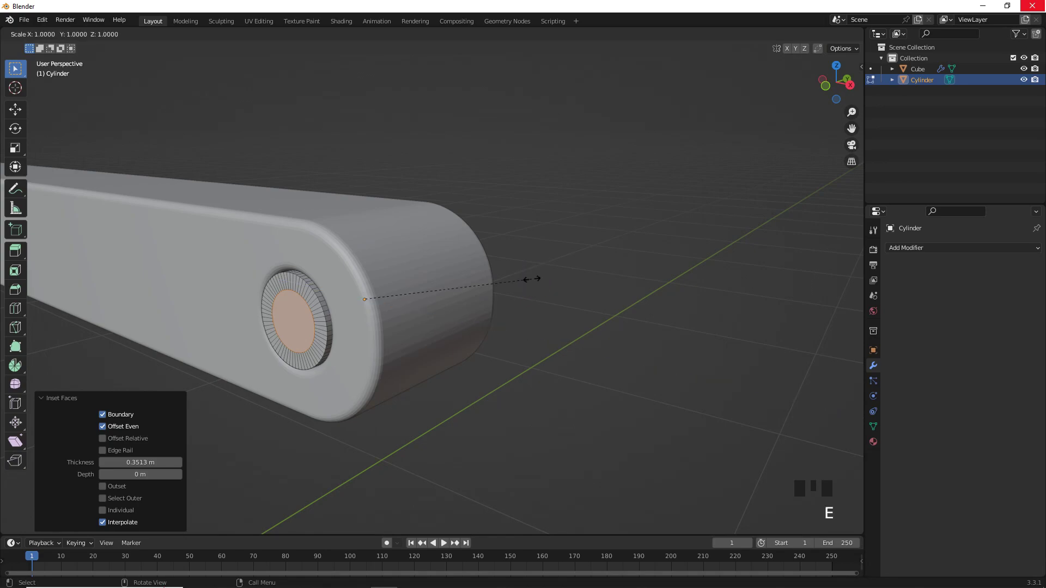
click(496, 276)
Set the pivot to Individual Origins, shrink the recessed faces to about 0.75, and return to Object Mode.
click(439, 41)
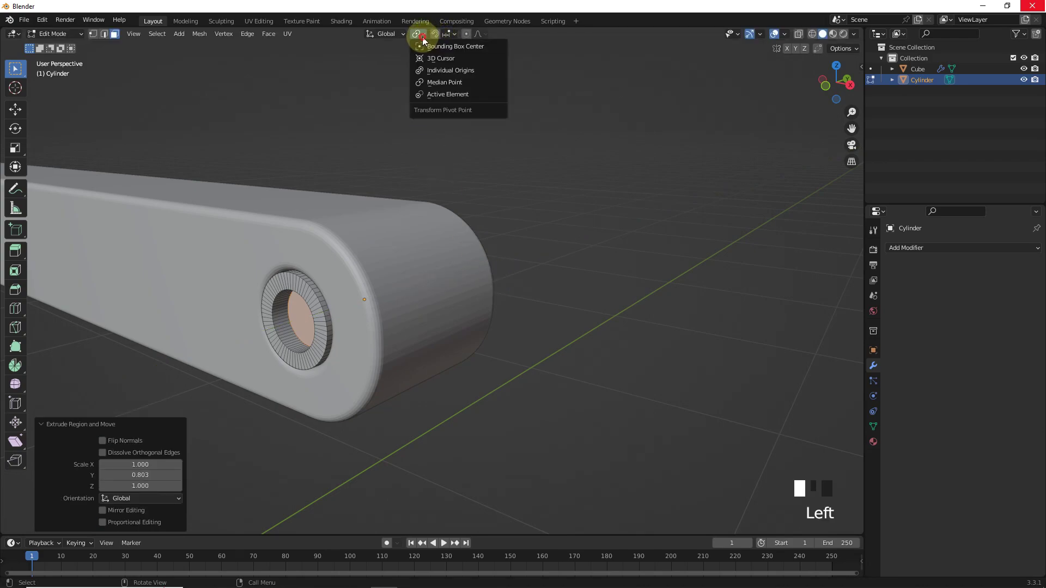
click(447, 76)
key(s)
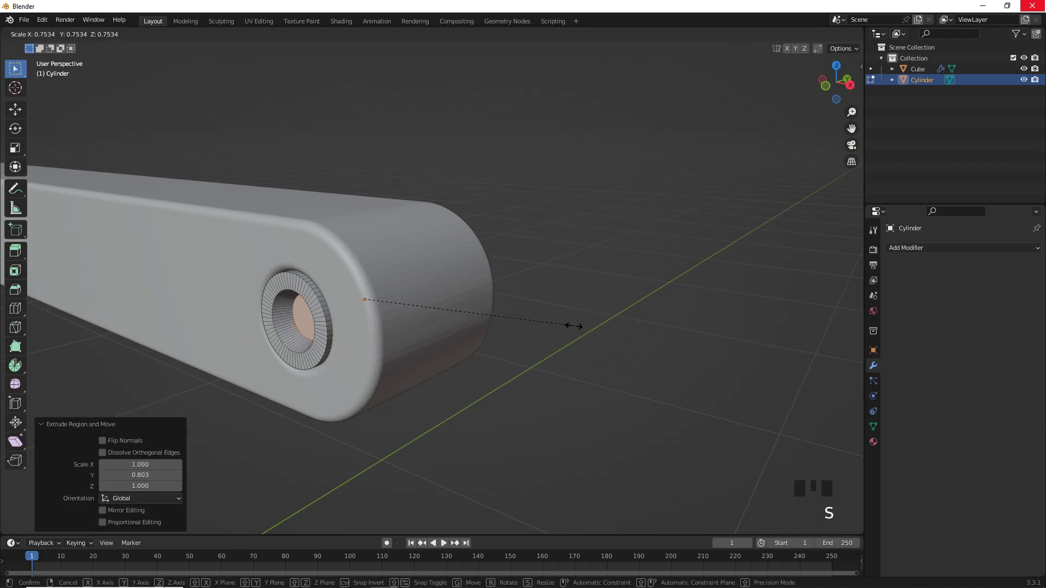
click(563, 319)
key(Tab)
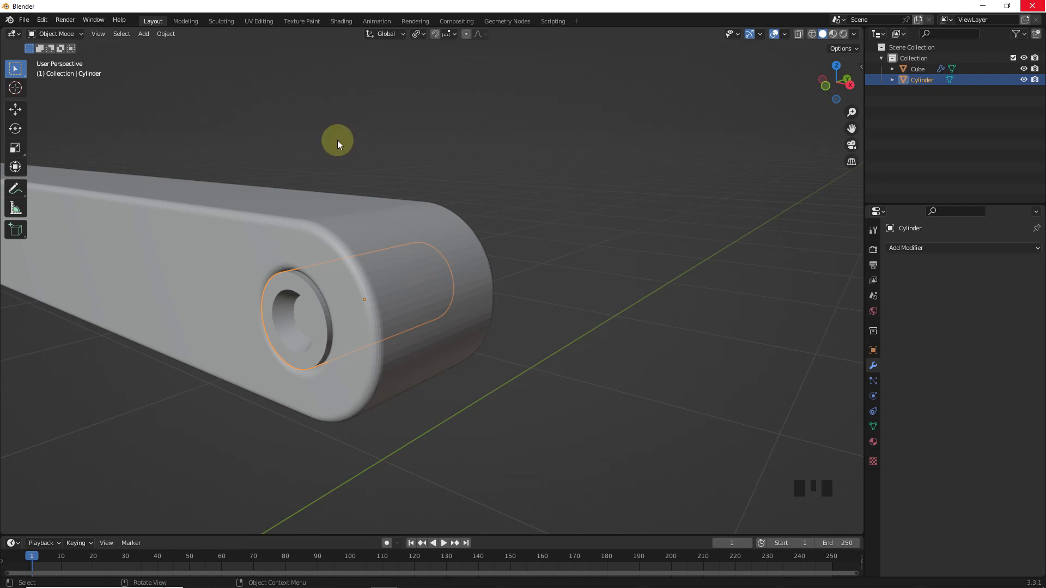
Join the cylinder pin into the bracket and set the Bevel amount to 0.005 m.
shift+click(359, 238)
click(162, 34)
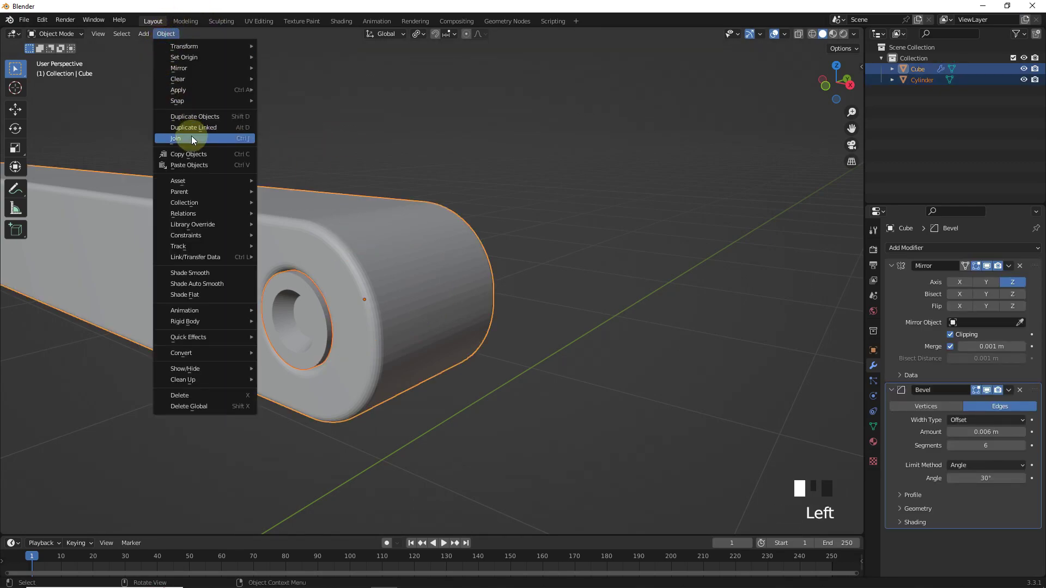
click(191, 137)
click(405, 295)
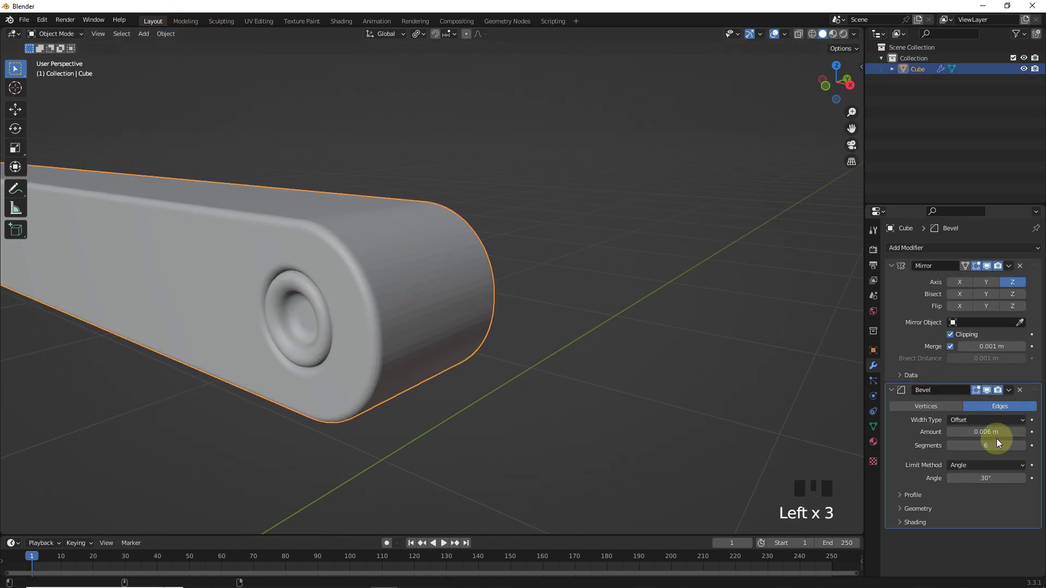
mouse_move(986, 432)
shift+mouse_down()
mouse_move(975, 432)
mouse_move(986, 432)
shift+mouse_up()
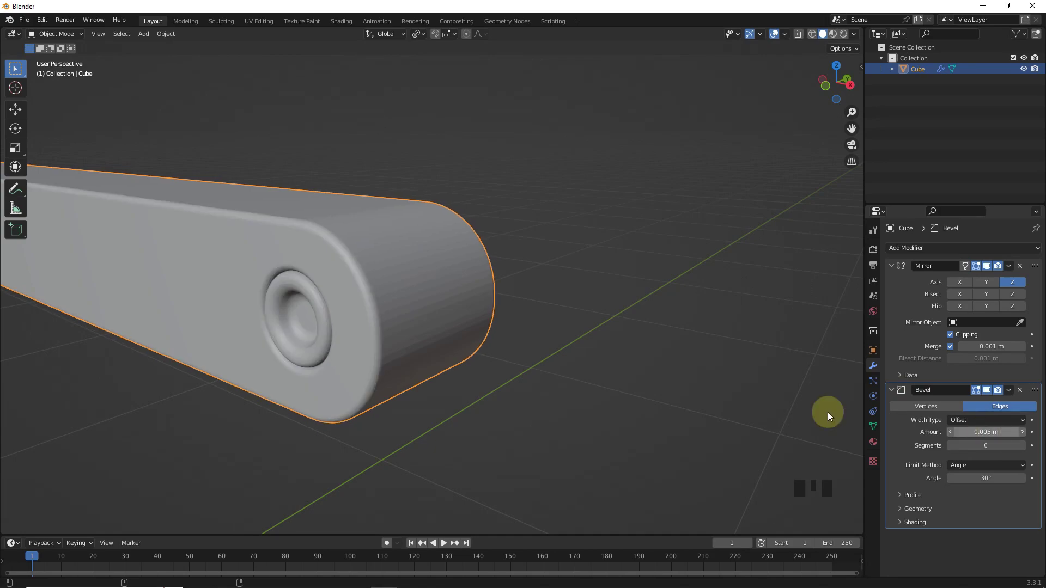
Apply the bracket's Mirror and Bevel modifiers.
click(806, 365)
click(1009, 266)
click(1008, 276)
click(1009, 266)
click(1008, 276)
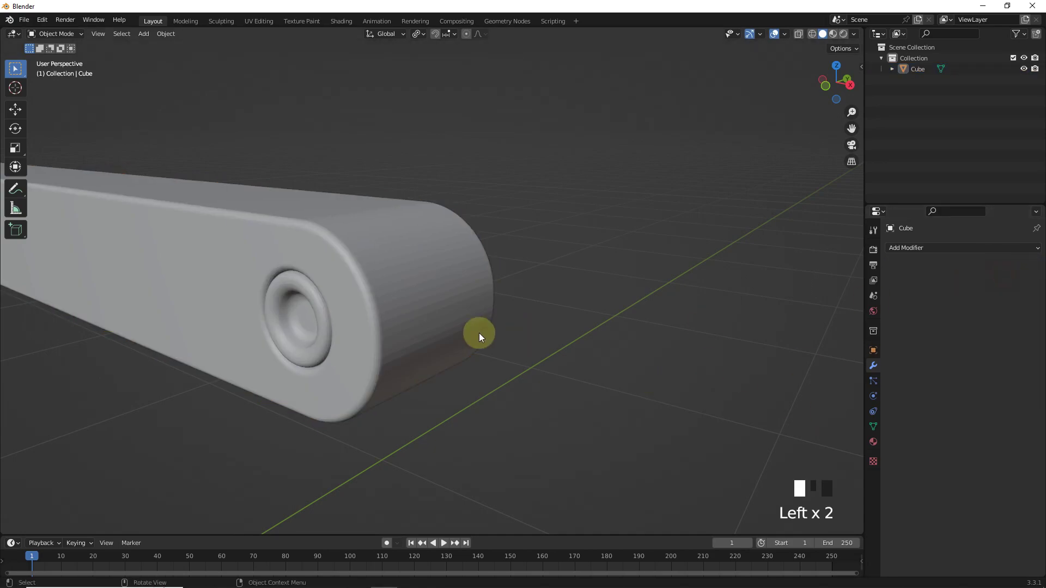
Add an Array modifier to the bracket with a count of 6 and relative offsets of X 0 and Y 2.
scroll(479, 332, down, 10)
shift+middle_drag(473, 345, 681, 245)
click(939, 247)
click(818, 278)
click(981, 328)
text(0)
click(981, 340)
text(1)
key(Return)
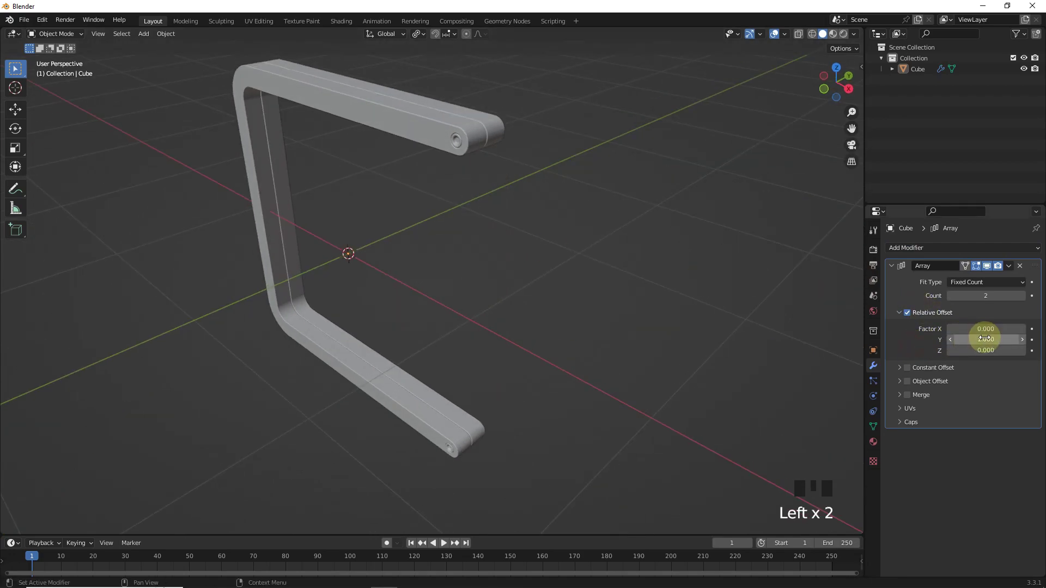
drag(986, 340, 994, 340)
drag(992, 295, 1008, 296)
middle_drag(545, 262, 616, 275)
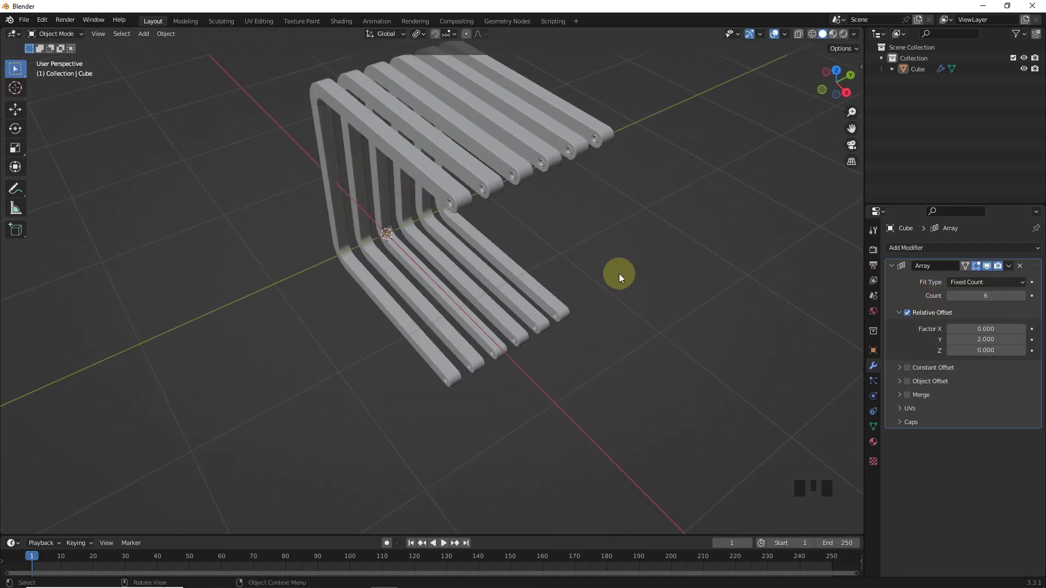
In top view, duplicate the bracket array and offset the copy about 0.127 m along Y into the gaps.
key(KP_7)
scroll(509, 264, up, 5)
scroll(545, 288, up, 3)
click(592, 316)
key(shift+d)
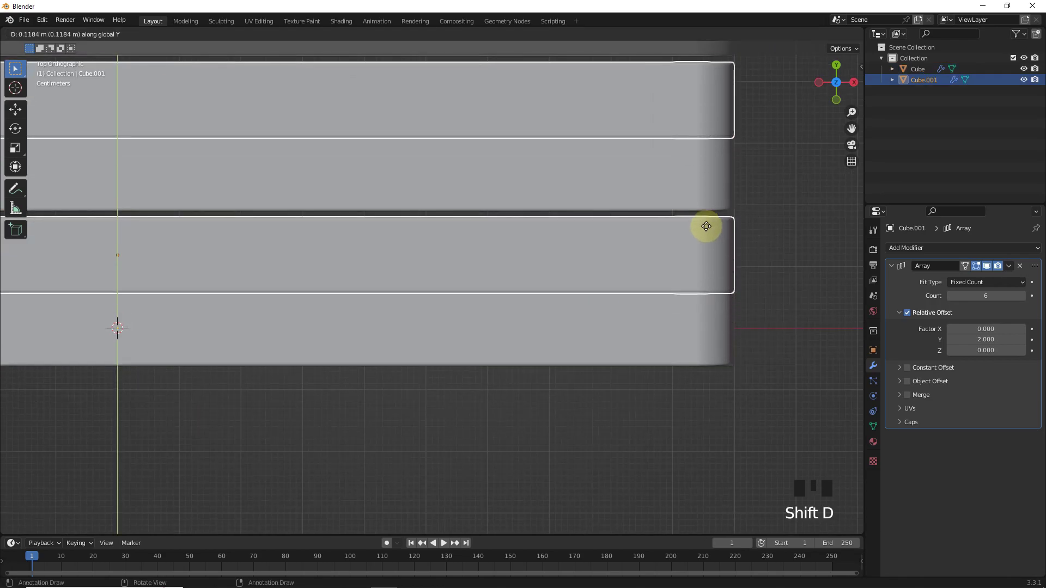
key(y)
click(720, 172)
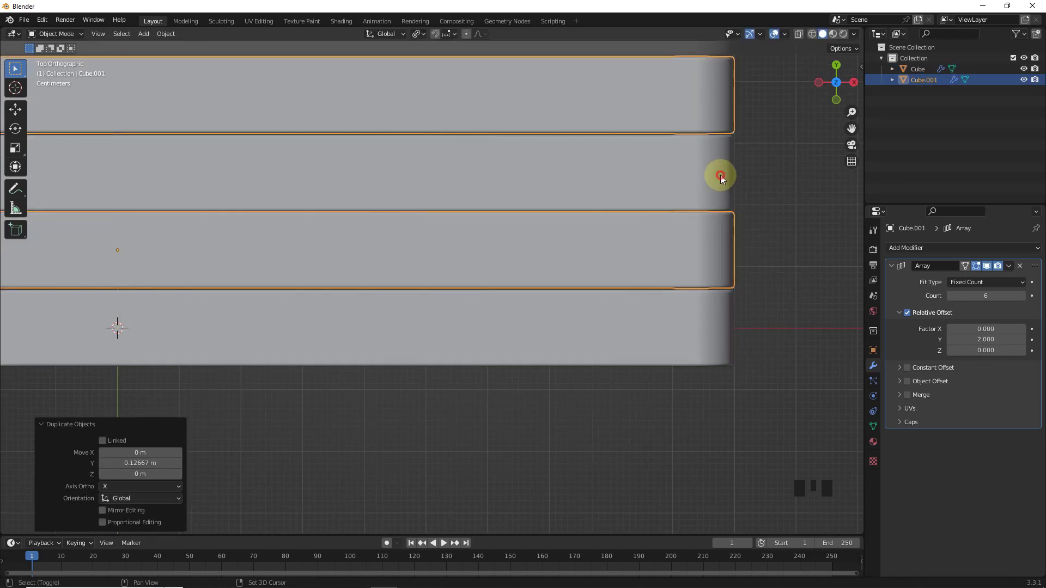
Fine-tune the duplicate array's position along Y to even out the gaps between neighbouring brackets.
click(818, 259)
scroll(812, 258, up, 2)
shift+middle_drag(812, 258, 442, 271)
click(442, 271)
scroll(645, 293, up, 3)
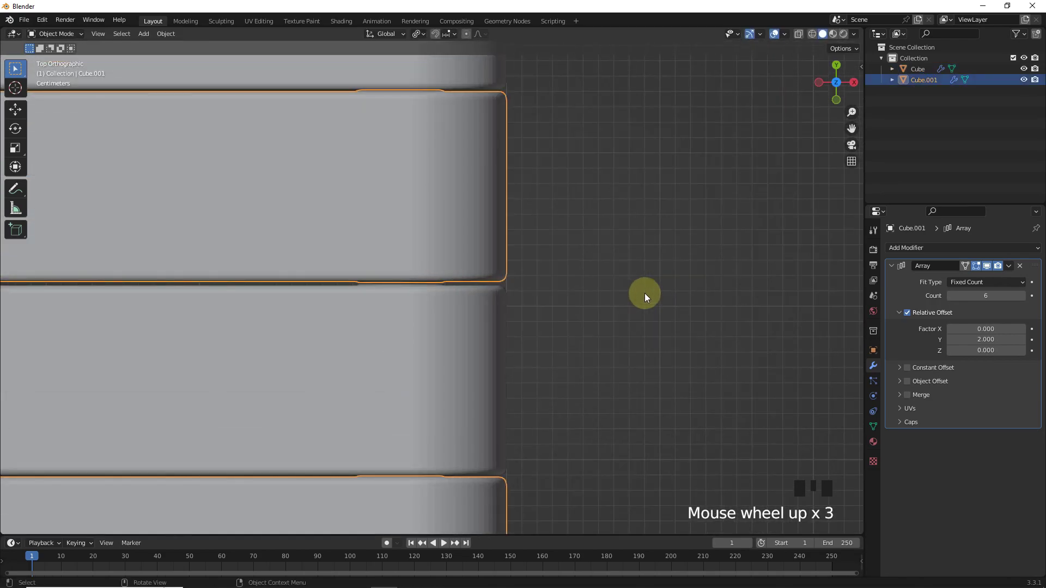
key(g)
key(y)
click(647, 305)
scroll(632, 327, down, 5)
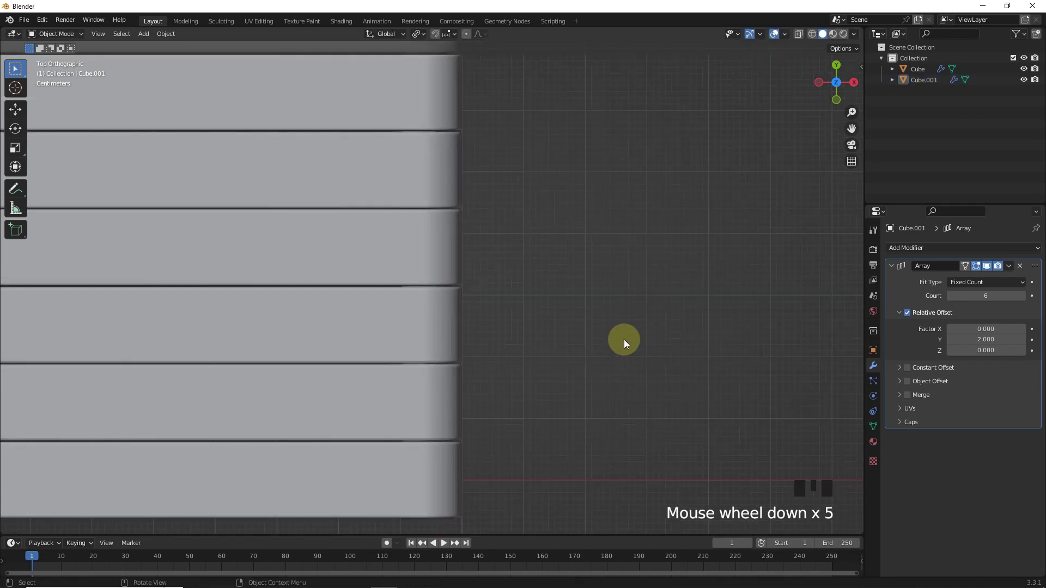
Rotate the duplicate's entire mesh 180° about Z in Edit Mode and return to Object Mode.
middle_drag(624, 341, 462, 107)
click(462, 106)
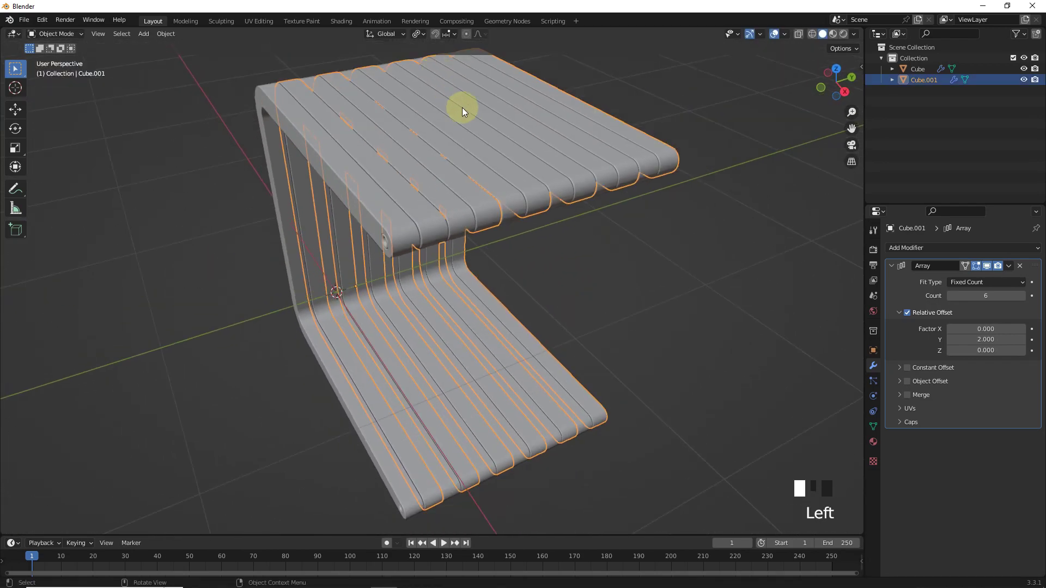
click(418, 35)
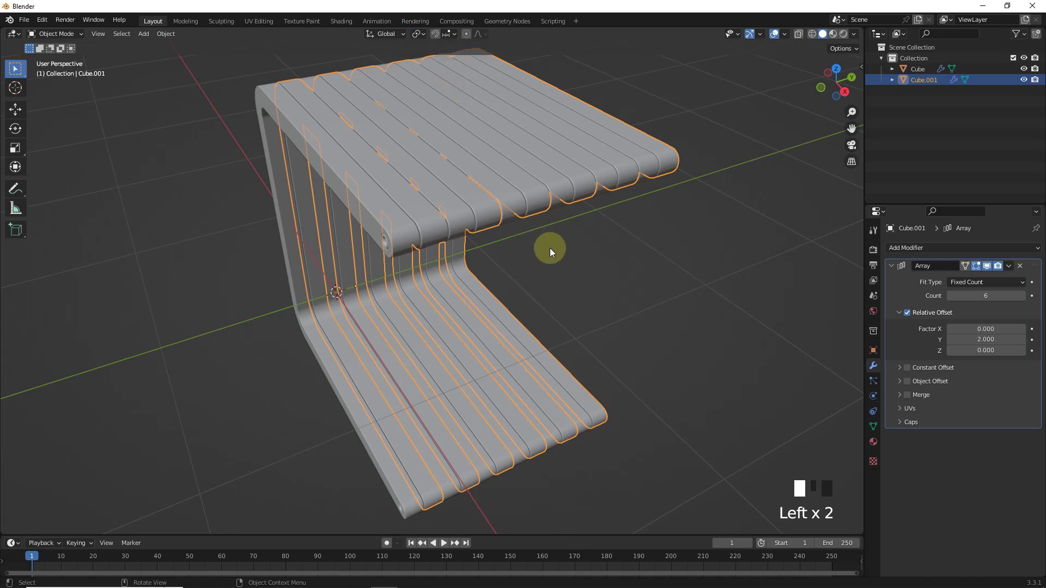
key(Tab)
key(a)
text(rz)
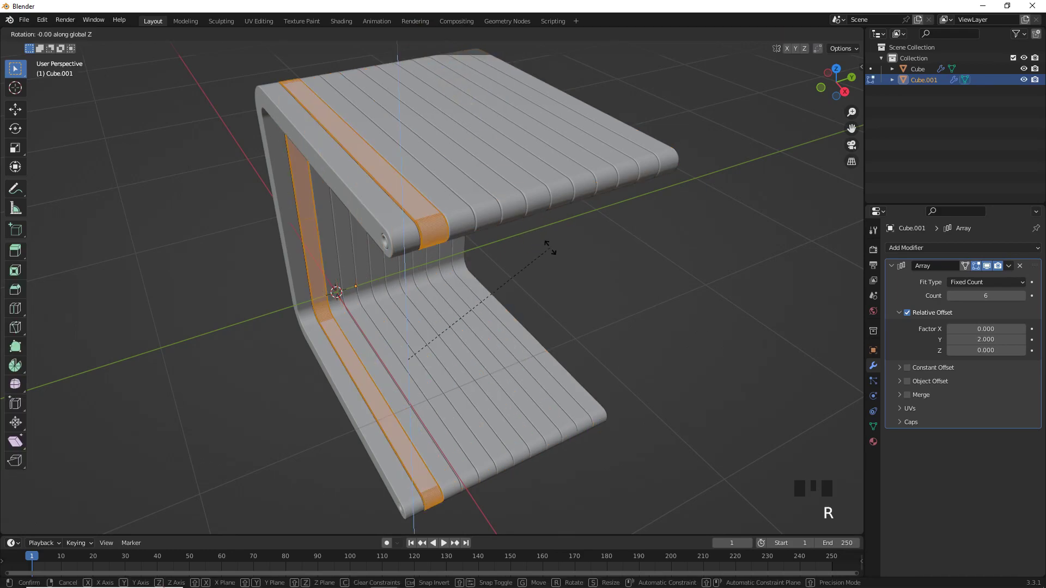
text(180)
click(550, 248)
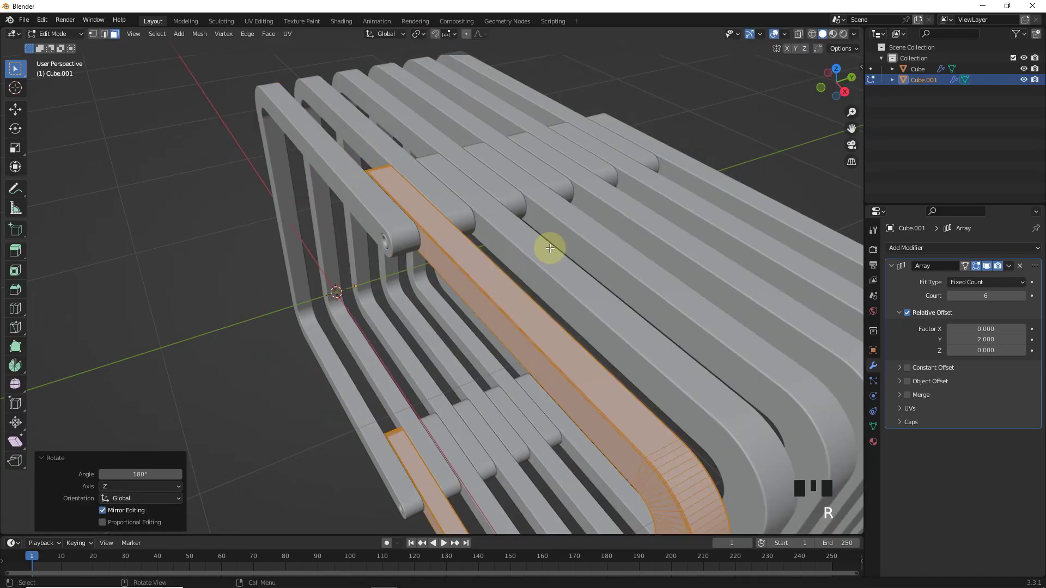
key(Tab)
In wireframe front view, select the rounded end and pin of the original bracket's lower arm in Edit Mode.
scroll(443, 243, down, 5)
middle_drag(502, 257, 385, 345)
click(388, 344)
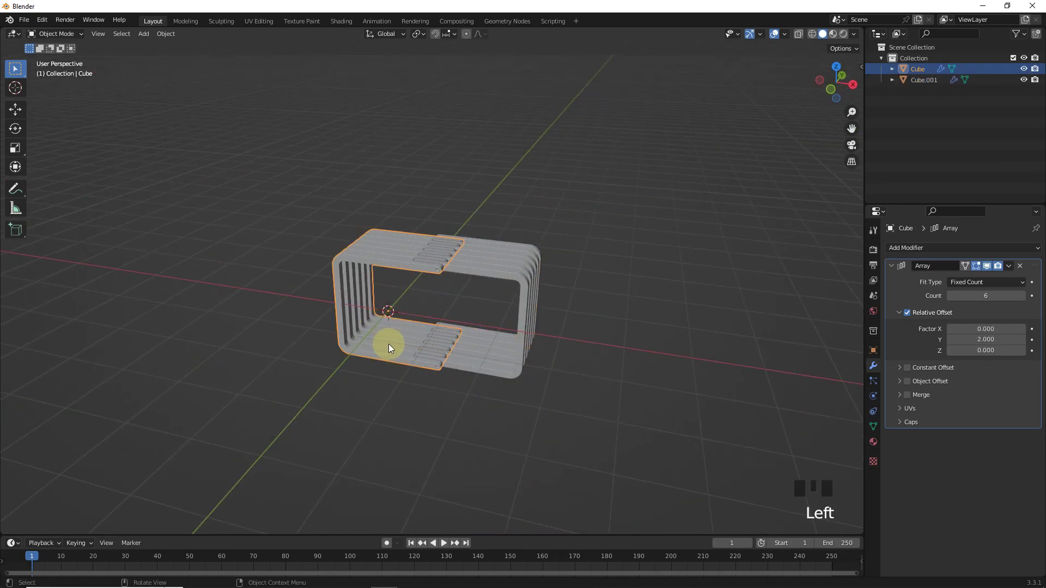
key(KP_1)
click(773, 81)
scroll(427, 434, up, 3)
key(Tab)
click(495, 494)
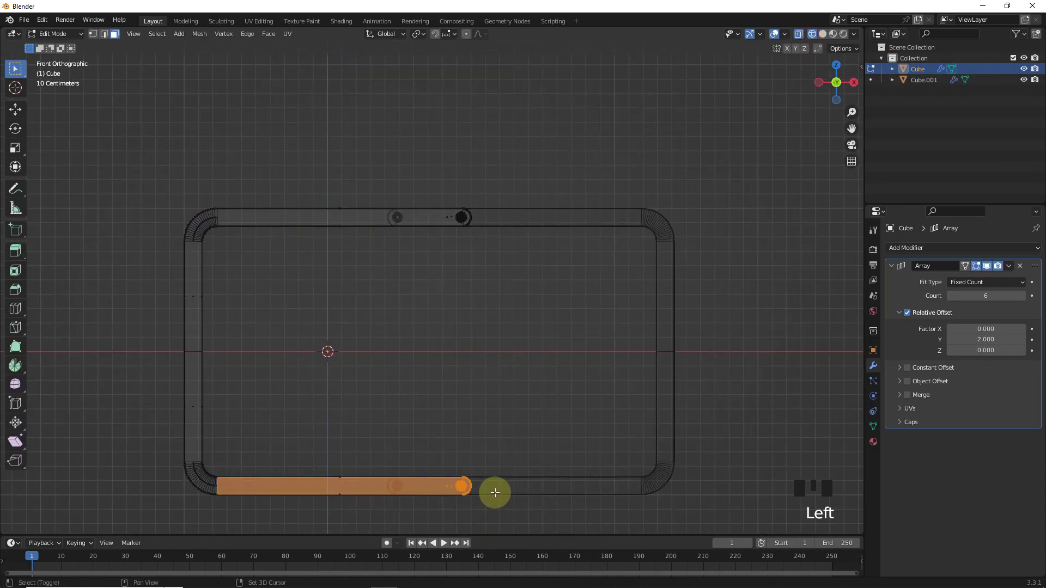
shift+middle_drag(495, 493, 483, 354)
click(103, 34)
click(463, 360)
scroll(481, 385, up, 5)
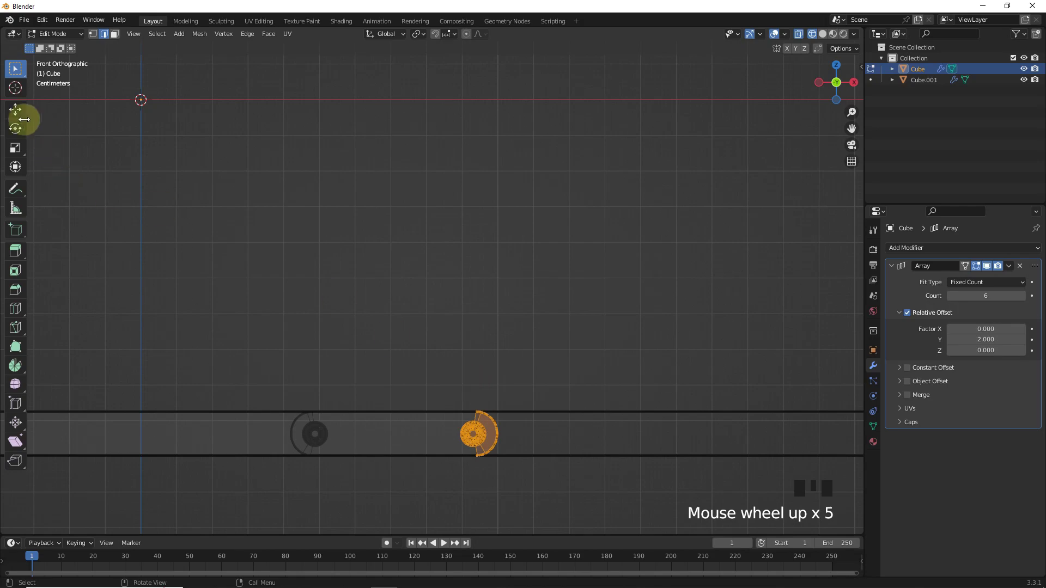
Move the selected lower end about 0.44 m in negative X, aligned with the duplicate's pin, and leave Edit Mode.
click(23, 117)
shift+middle_drag(419, 310, 468, 175)
scroll(467, 176, up, 5)
drag(667, 329, 286, 335)
shift+middle_drag(451, 340, 660, 356)
scroll(660, 356, up, 5)
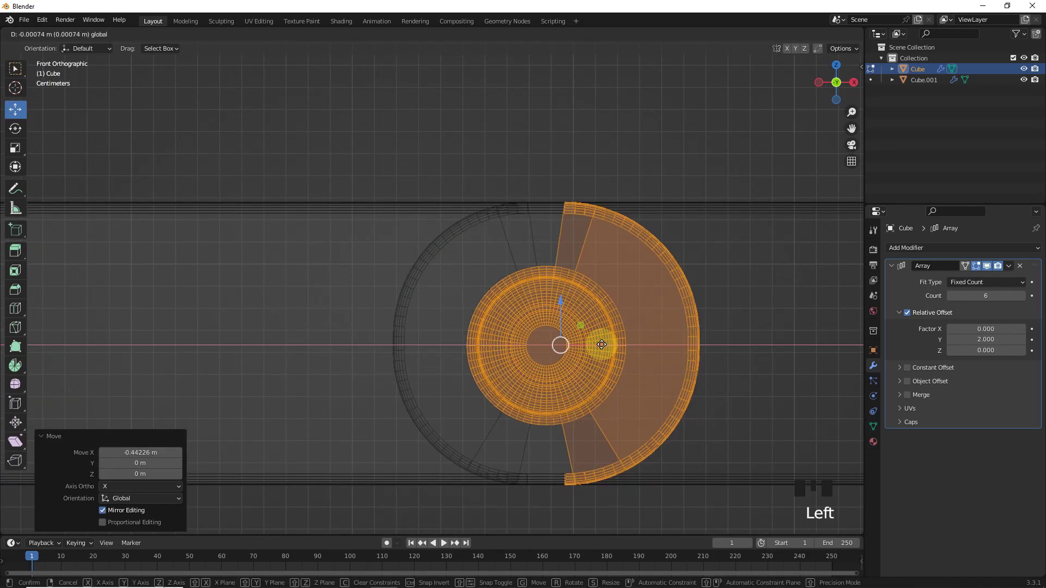
key(Tab)
Move the rounded end and pin of the duplicate's upper arm about 1.4 m in negative X to the original's corner.
scroll(629, 303, down, 12)
shift+middle_drag(584, 277, 533, 374)
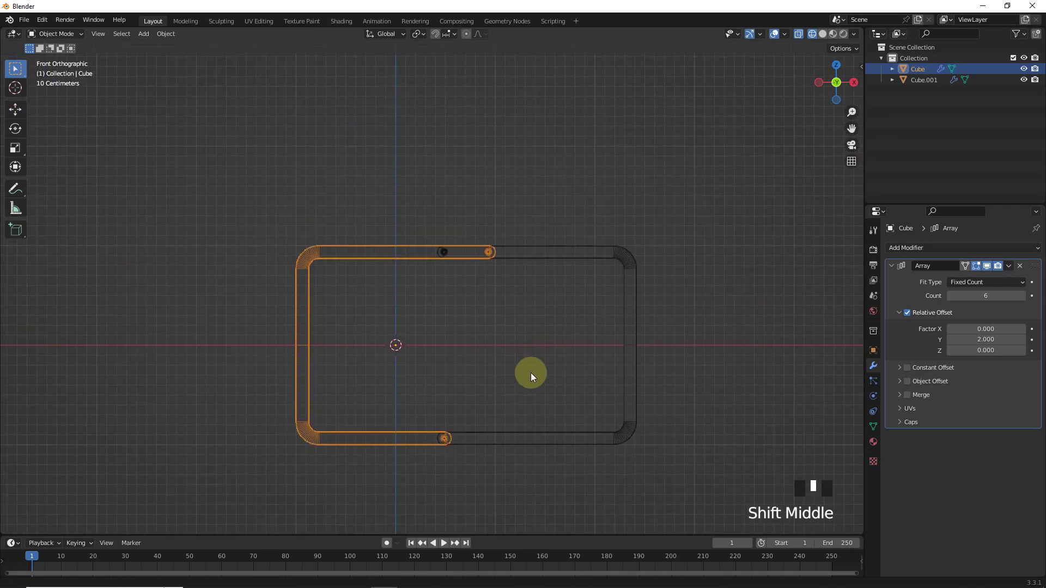
click(536, 261)
key(Tab)
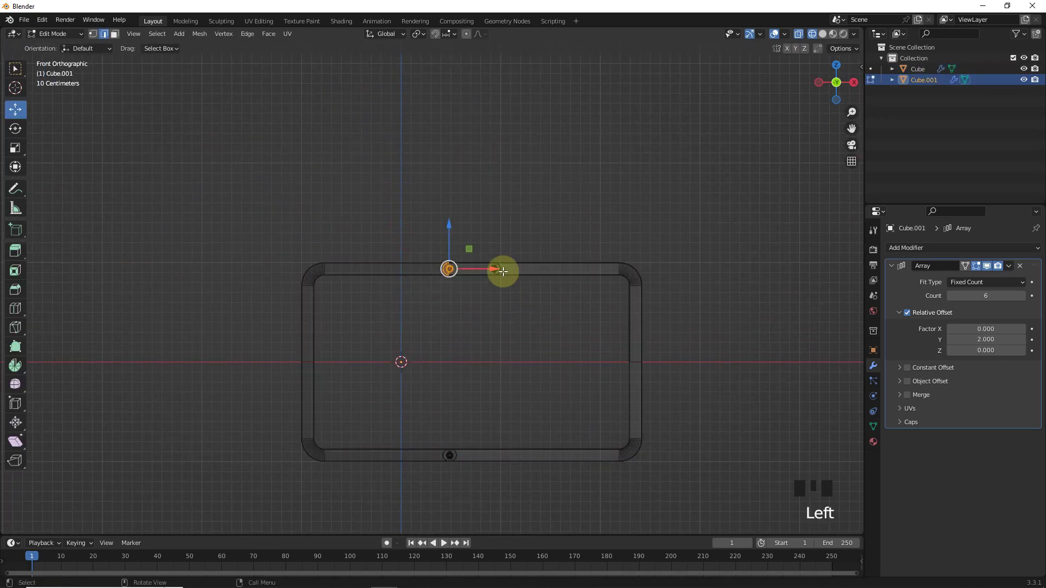
drag(502, 270, 350, 303)
scroll(415, 285, up, 6)
scroll(415, 285, up, 4)
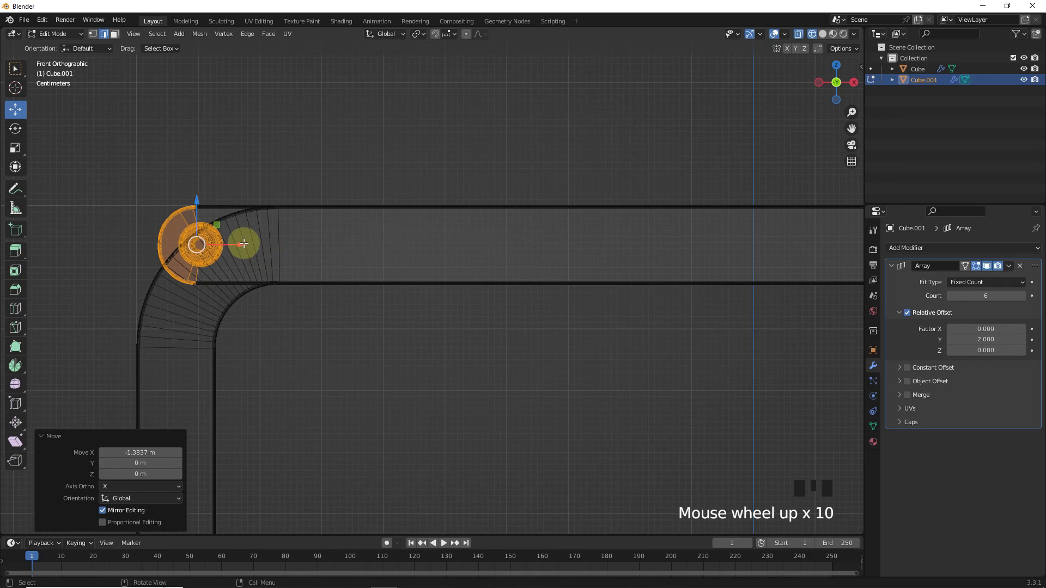
drag(240, 246, 218, 251)
key(Tab)
Move the duplicate's vertical section and corners in negative X to line up with the original's upper pin.
scroll(217, 251, down, 6)
shift+middle_drag(523, 338, 462, 280)
key(Tab)
drag(533, 168, 649, 447)
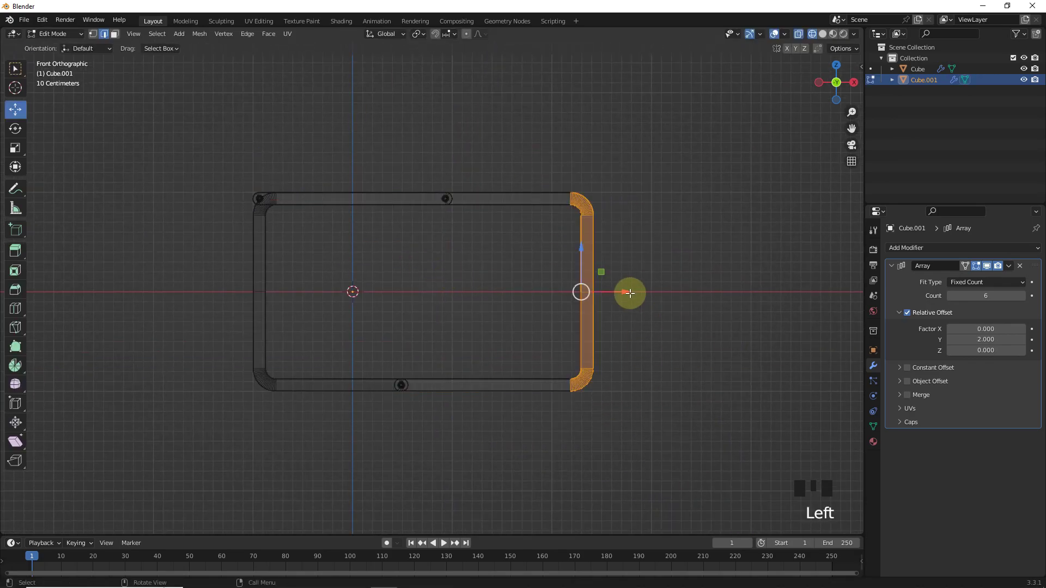
drag(630, 293, 498, 304)
scroll(486, 301, up, 6)
scroll(548, 334, down, 5)
Raise the duplicate's upper arm with its pin and corner along Z, well above the original bracket's upper arm.
click(203, 168)
drag(203, 169, 565, 248)
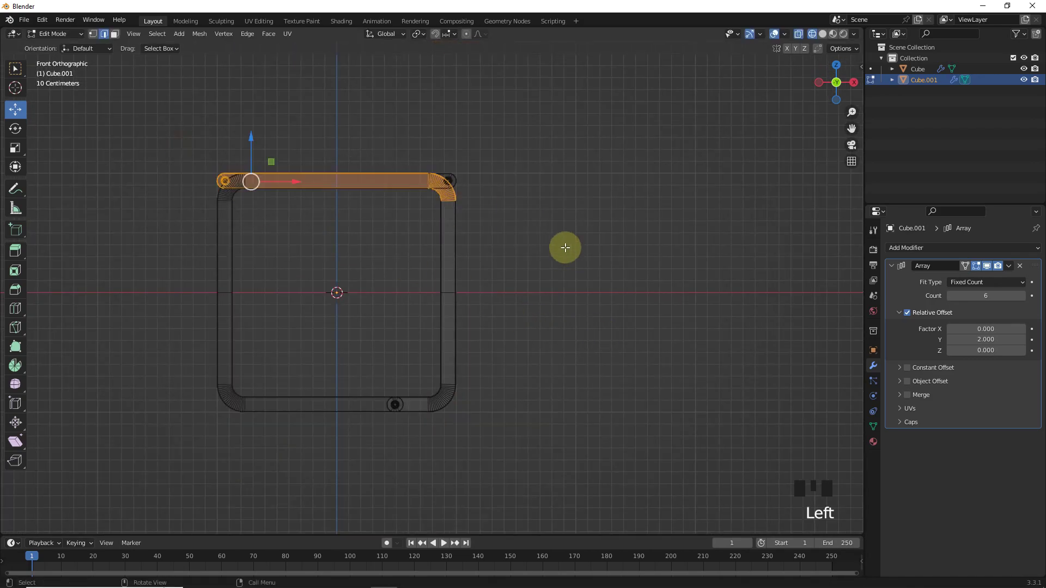
shift+middle_drag(318, 153, 369, 384)
drag(300, 380, 297, 147)
scroll(366, 241, down, 4)
drag(369, 210, 366, 205)
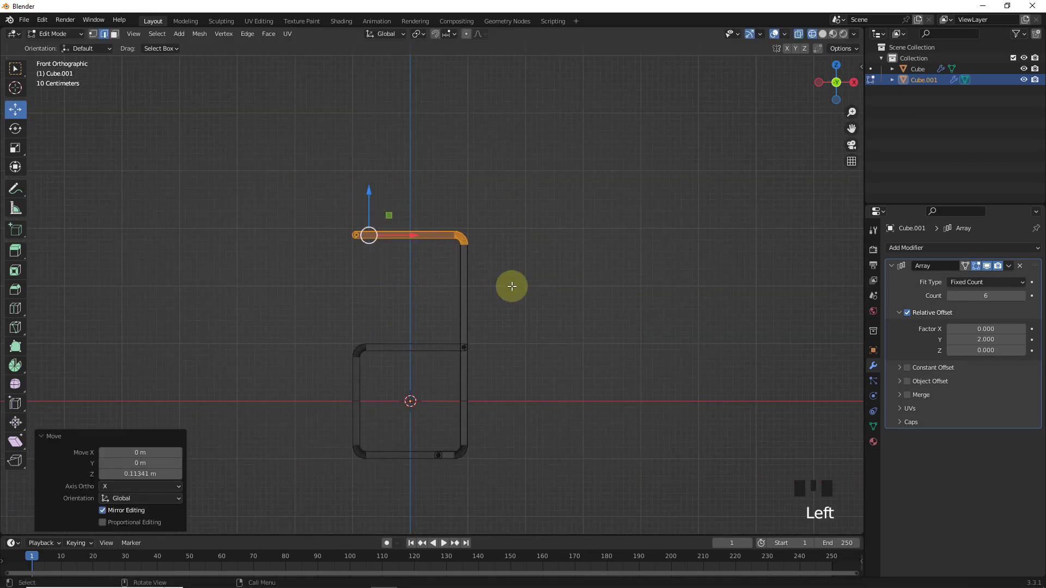
Edit both brackets together and shift their overlapping lower pinned ends in negative X along the base.
shift+middle_drag(512, 285, 535, 348)
scroll(541, 376, up, 1)
key(Tab)
drag(269, 267, 541, 453)
key(Tab)
shift+middle_drag(512, 465, 526, 309)
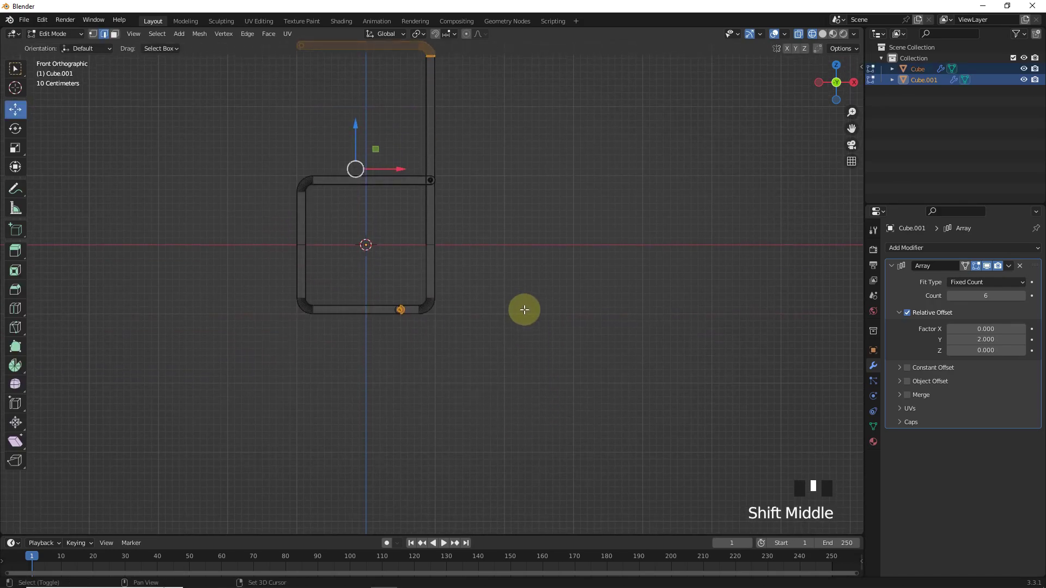
scroll(343, 307, up, 5)
drag(334, 308, 334, 344)
key(Tab)
Deselect both bracket arrays and switch the viewport to solid shading.
scroll(548, 303, down, 4)
shift+middle_drag(548, 303, 540, 376)
click(612, 358)
click(820, 36)
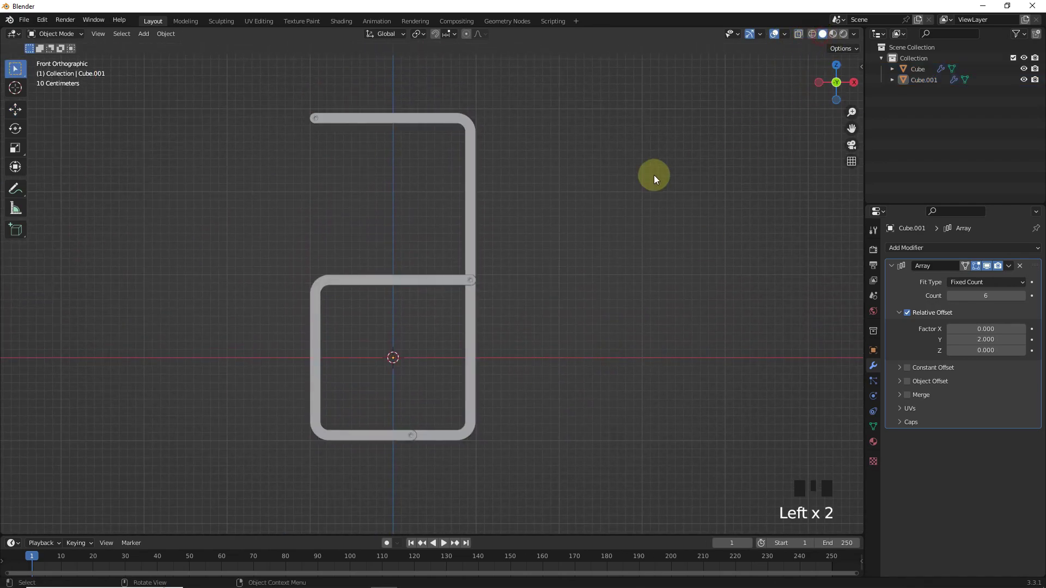
mouse_move(654, 175)
middle_down()
mouse_move(531, 220)
mouse_move(588, 231)
mouse_move(544, 207)
mouse_move(534, 163)
mouse_move(545, 207)
mouse_move(599, 273)
mouse_move(728, 355)
mouse_move(691, 342)
mouse_move(629, 267)
middle_up()
scroll(545, 207, up, 3)
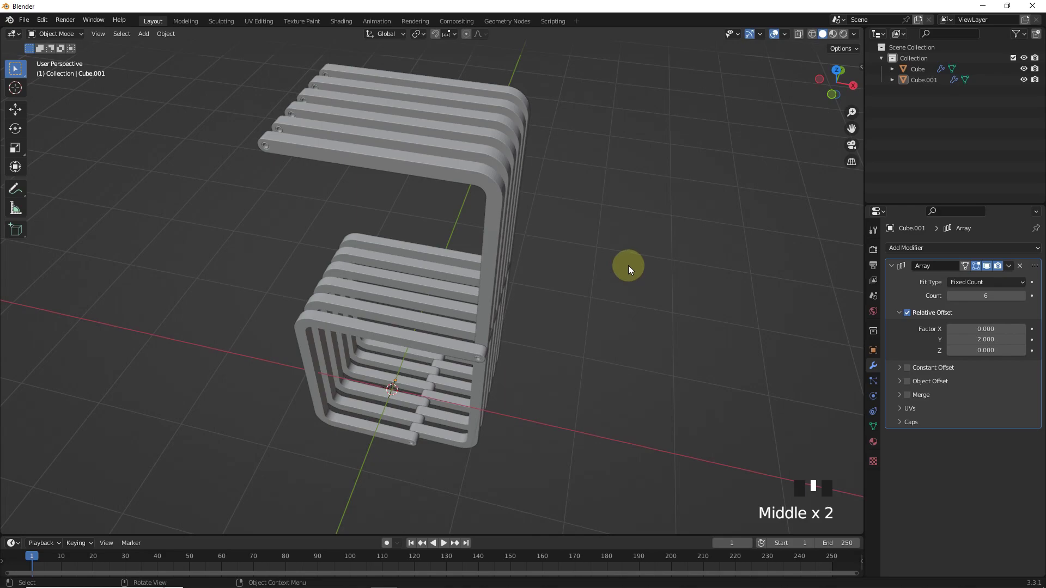